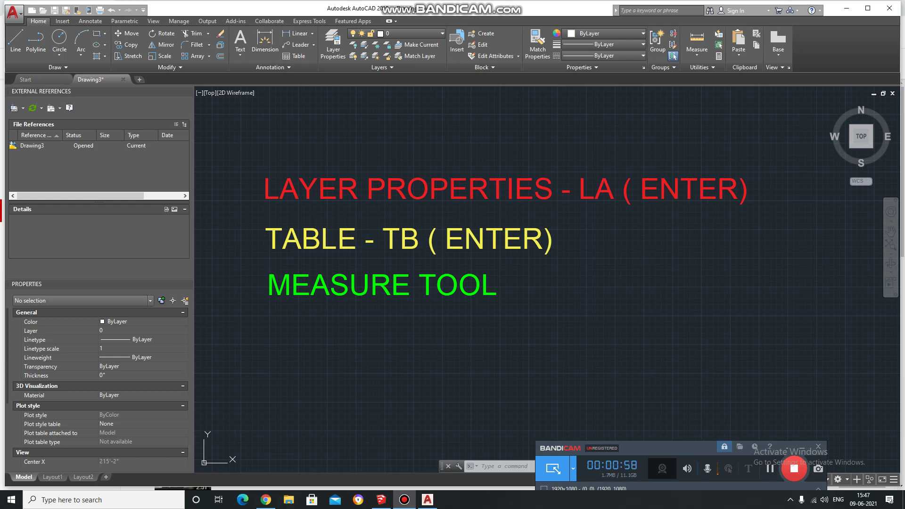
Step: Adjust the view and bring up the Layer Properties Manager listing layers 0 and Defpoints
{"action": "left_click_drag", "start_coordinate": [669, 448], "coordinate": [703, 459]}
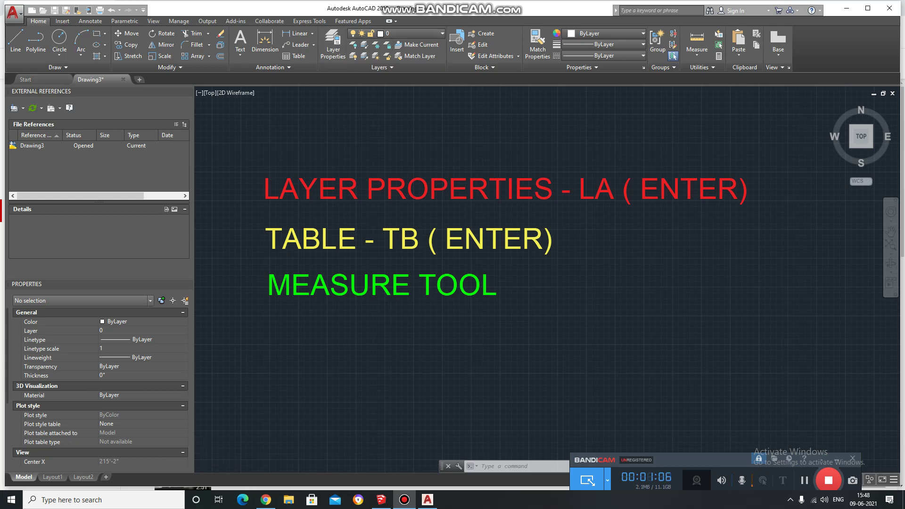
{"action": "scroll", "coordinate": [356, 174], "scroll_direction": "down", "scroll_amount": 3}
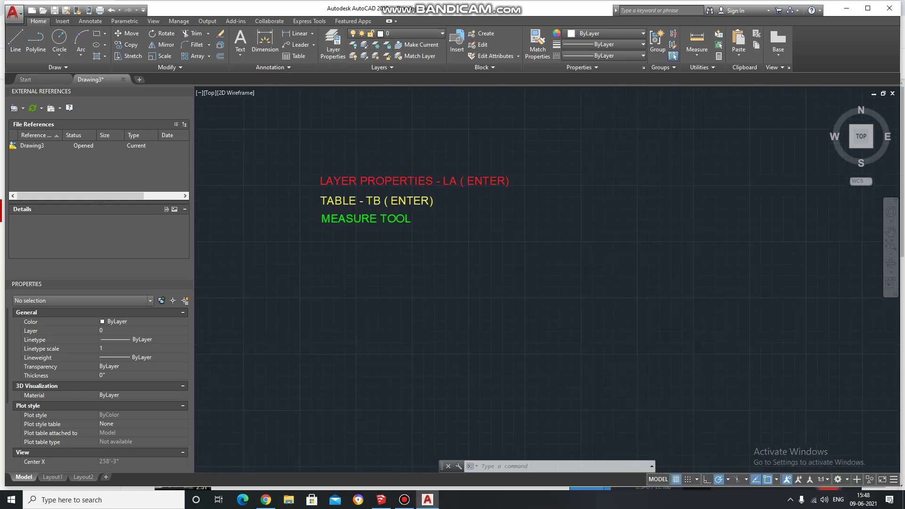
{"action": "scroll", "coordinate": [393, 163], "scroll_direction": "up", "scroll_amount": 4}
{"action": "middle_click_drag", "start_coordinate": [394, 163], "coordinate": [463, 177]}
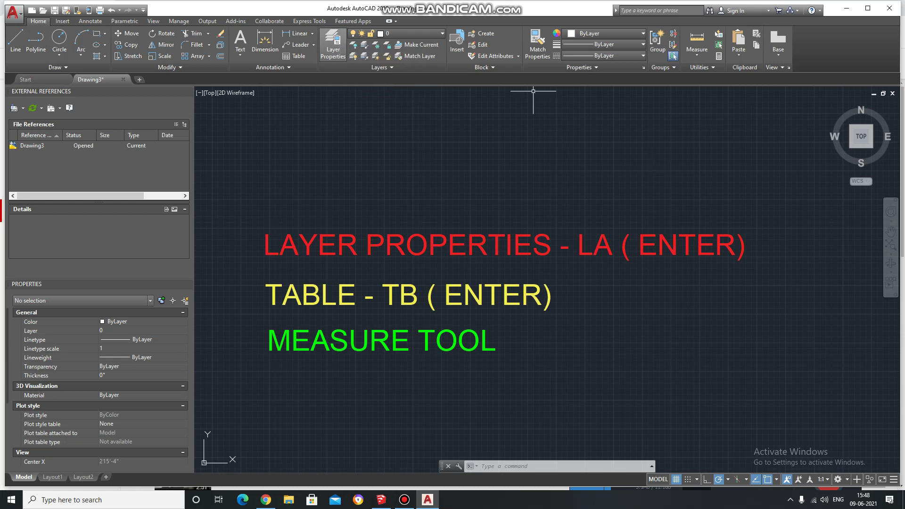
{"action": "left_click", "coordinate": [333, 45]}
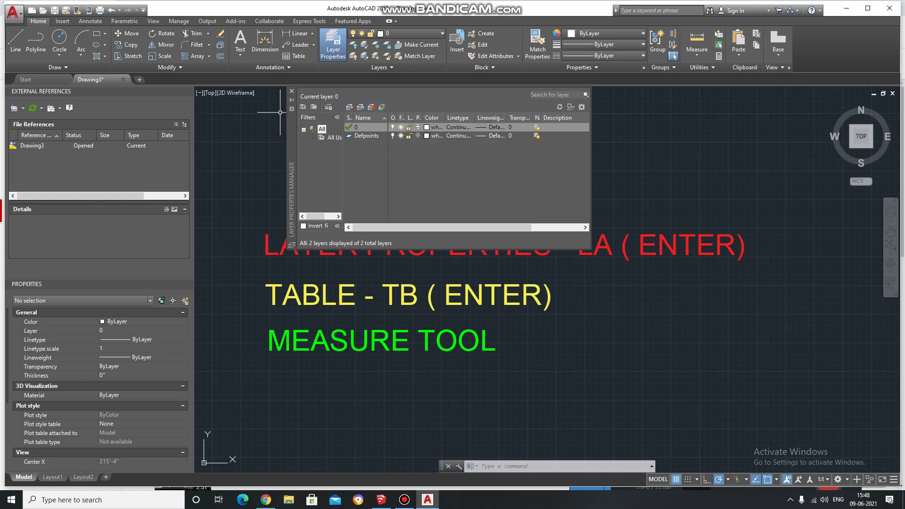
Step: Create a new layer and delete its default name Layer1
{"action": "left_click", "coordinate": [349, 107]}
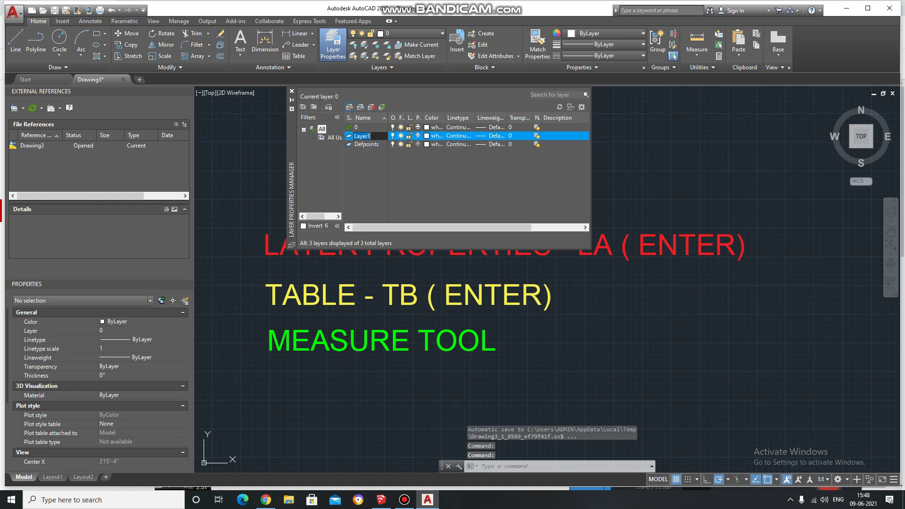
{"action": "key", "text": "BackSpace"}
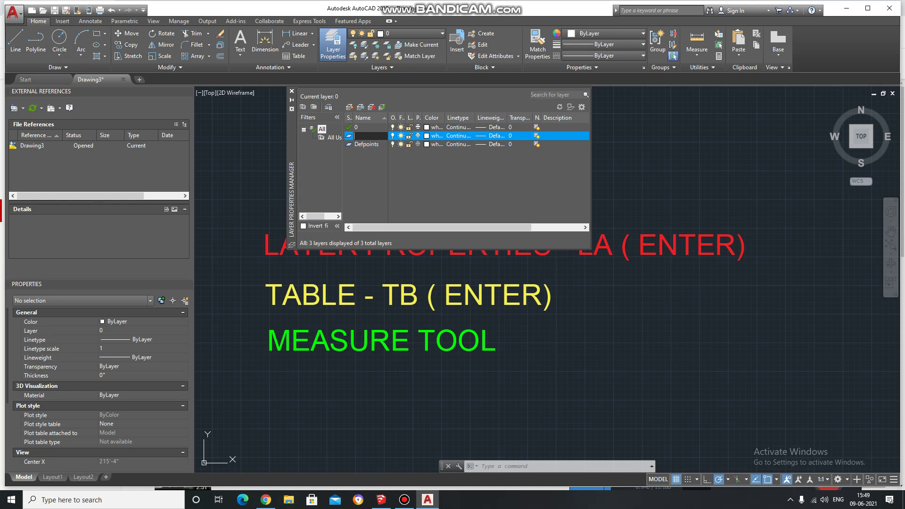
Step: Name the new layer WALL and adjust the Lock and Plot column widths
{"action": "type", "text": "WA"}
{"action": "type", "text": "LL"}
{"action": "key", "text": "Return"}
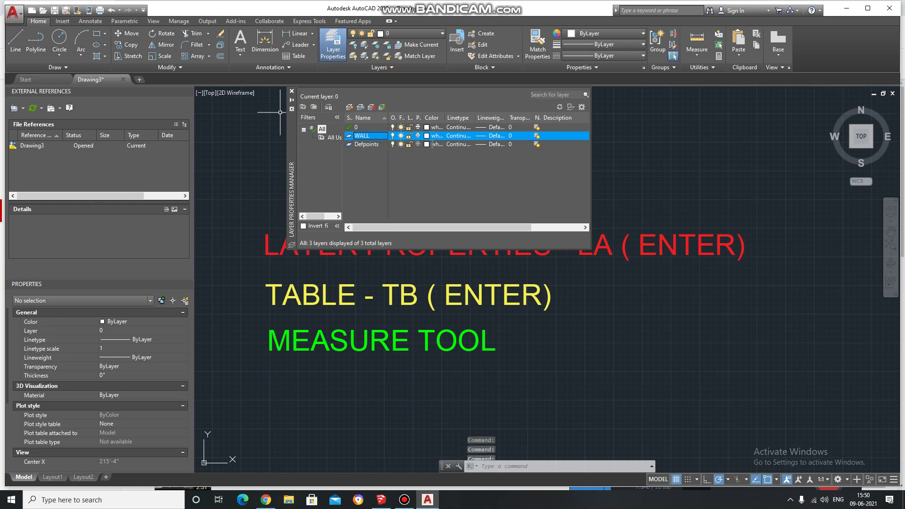
{"action": "left_click_drag", "start_coordinate": [414, 118], "coordinate": [422, 117]}
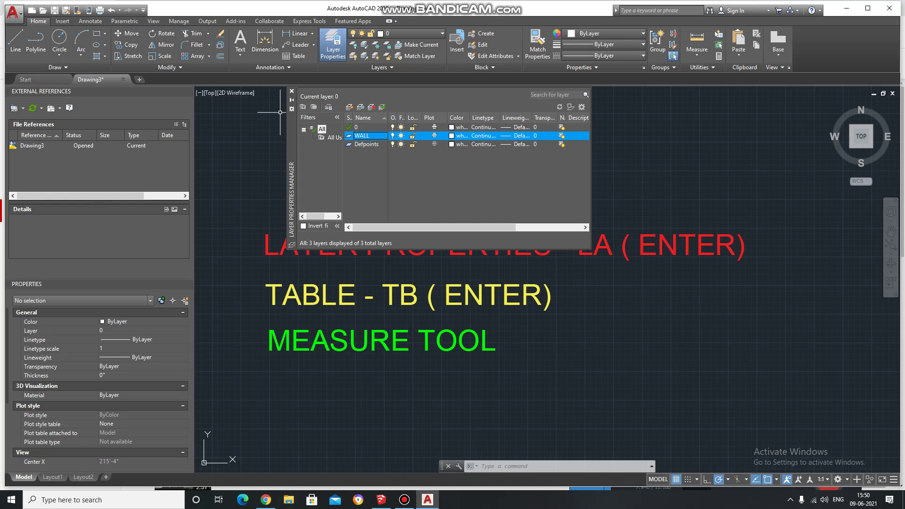
{"action": "left_click_drag", "start_coordinate": [446, 117], "coordinate": [438, 117]}
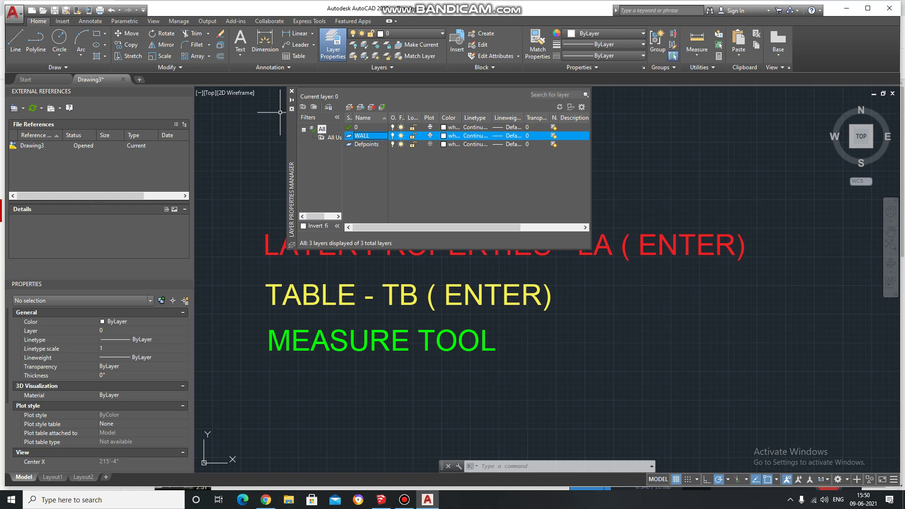
Step: Set the WALL layer's colour to index 11, a salmon red
{"action": "left_click", "coordinate": [445, 135]}
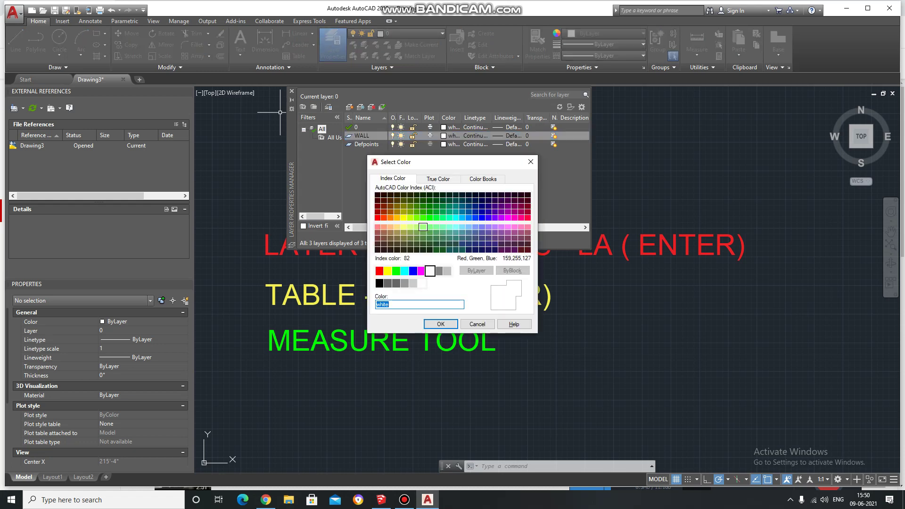
{"action": "left_click", "coordinate": [378, 226]}
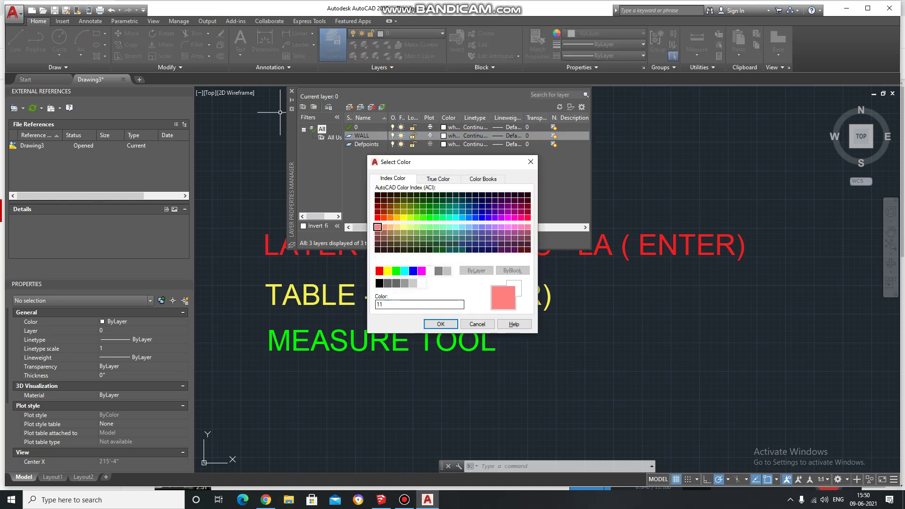
{"action": "left_click", "coordinate": [441, 324]}
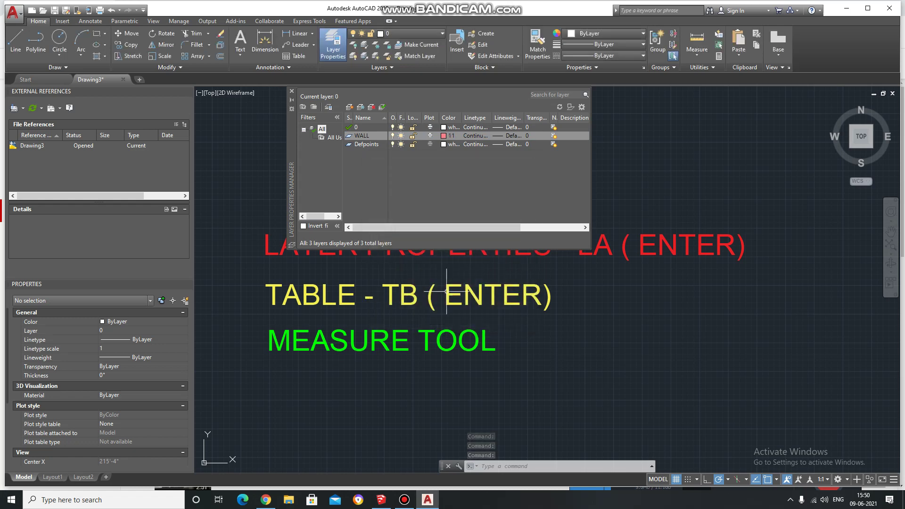
Step: Browse the loadable linetypes to PHANTOM, then cancel, keeping WALL's linetype Continuous
{"action": "left_click", "coordinate": [475, 135]}
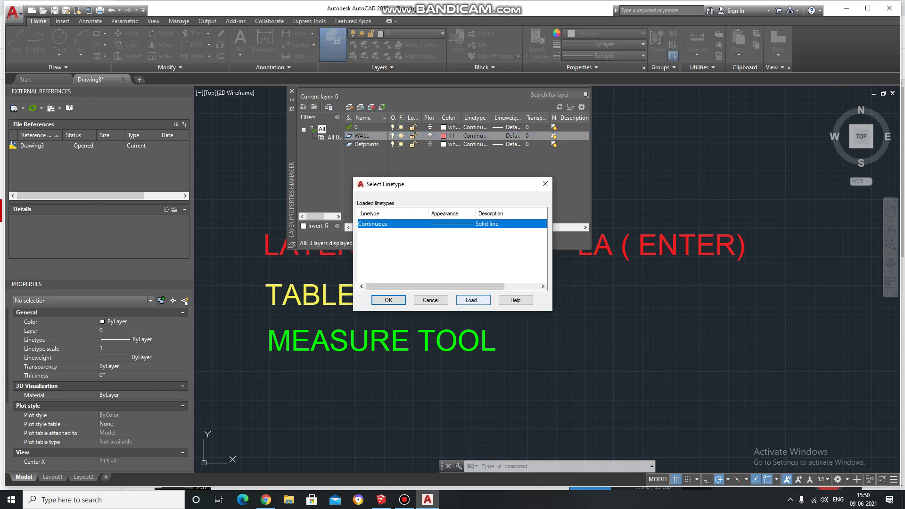
{"action": "left_click", "coordinate": [473, 299]}
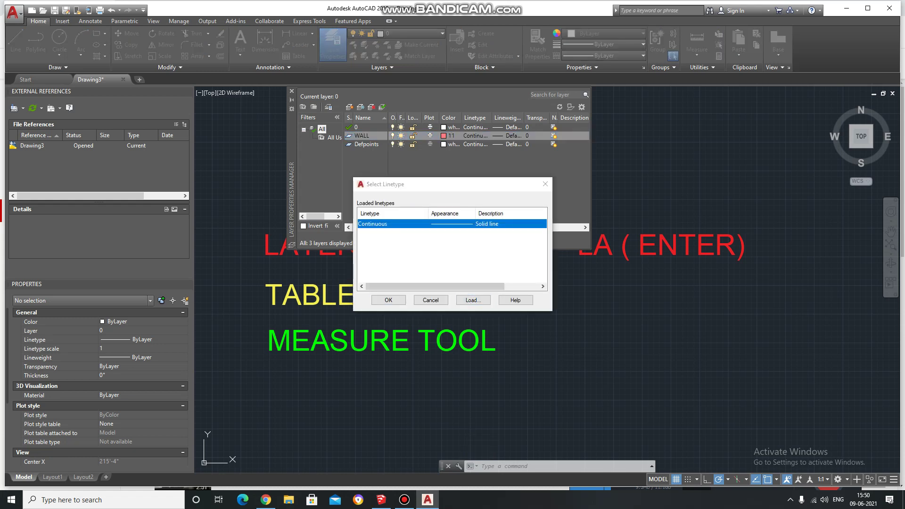
{"action": "scroll", "coordinate": [462, 263], "scroll_direction": "down", "scroll_amount": 2}
{"action": "scroll", "coordinate": [462, 264], "scroll_direction": "down", "scroll_amount": 4}
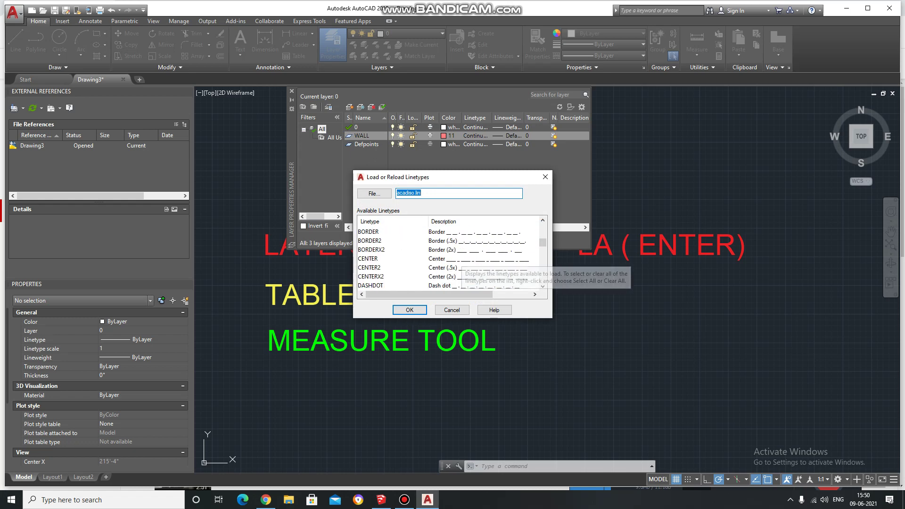
{"action": "scroll", "coordinate": [462, 264], "scroll_direction": "down", "scroll_amount": 3}
{"action": "scroll", "coordinate": [462, 264], "scroll_direction": "down", "scroll_amount": 3}
{"action": "scroll", "coordinate": [451, 259], "scroll_direction": "up", "scroll_amount": 1}
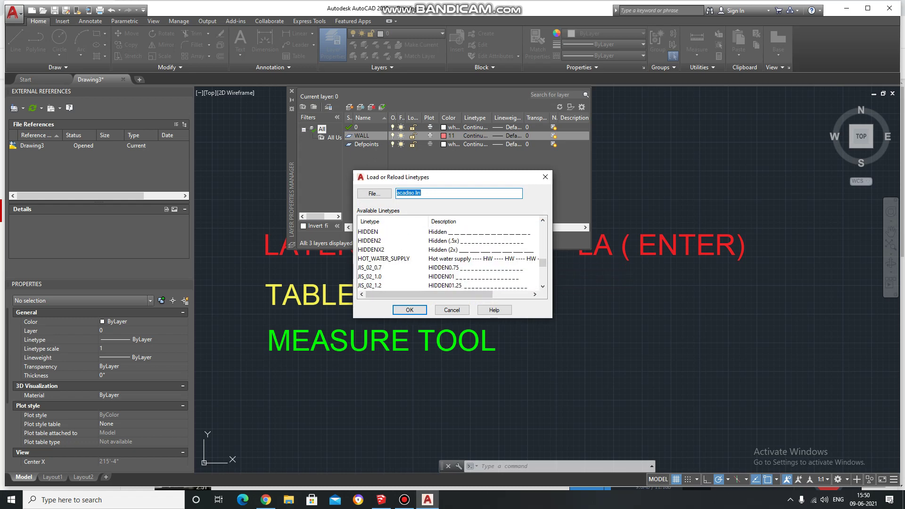
{"action": "scroll", "coordinate": [452, 260], "scroll_direction": "down", "scroll_amount": 3}
{"action": "scroll", "coordinate": [452, 259], "scroll_direction": "down", "scroll_amount": 3}
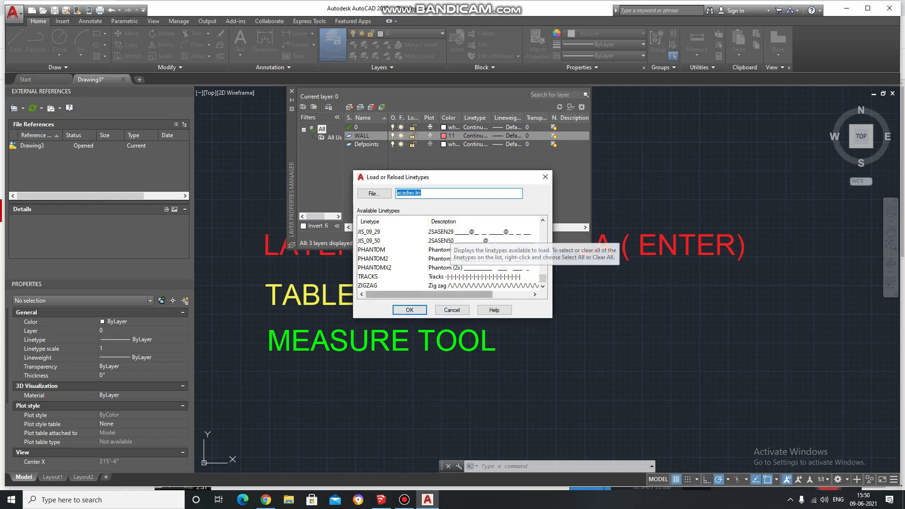
{"action": "left_click", "coordinate": [372, 249]}
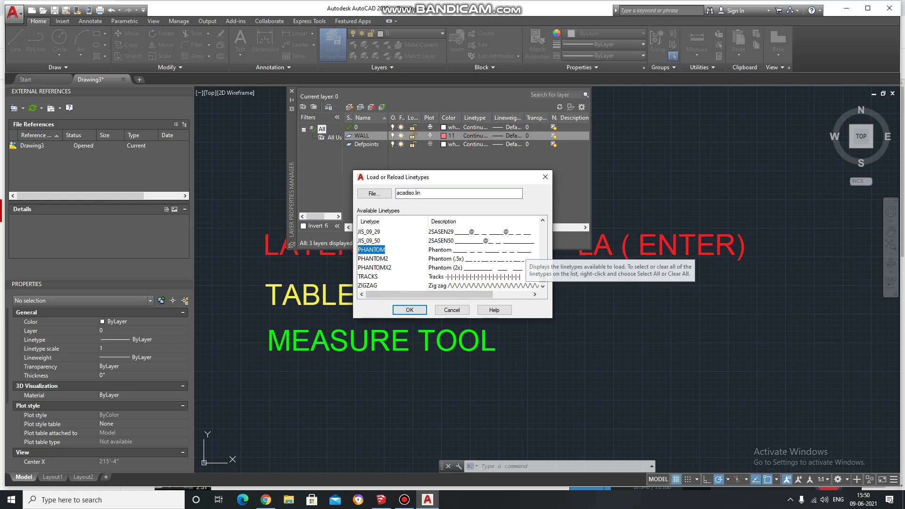
{"action": "left_click", "coordinate": [409, 310]}
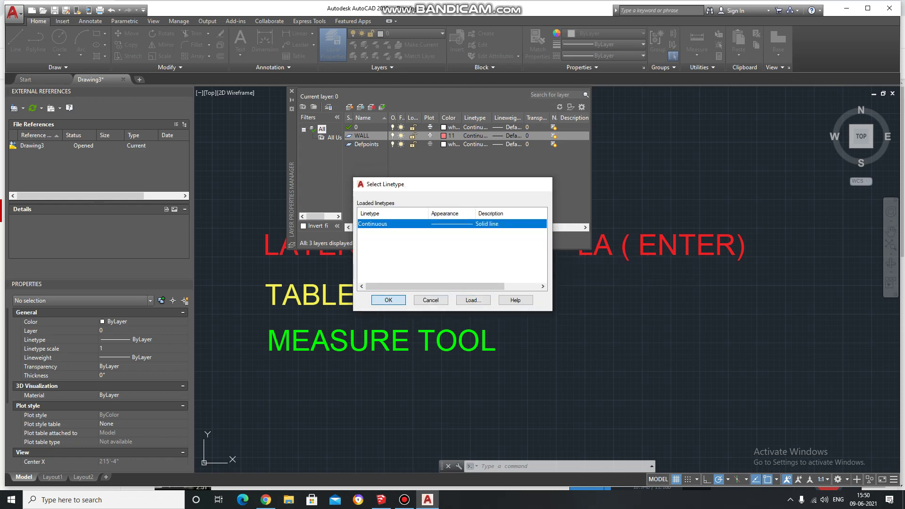
{"action": "key", "text": "Return"}
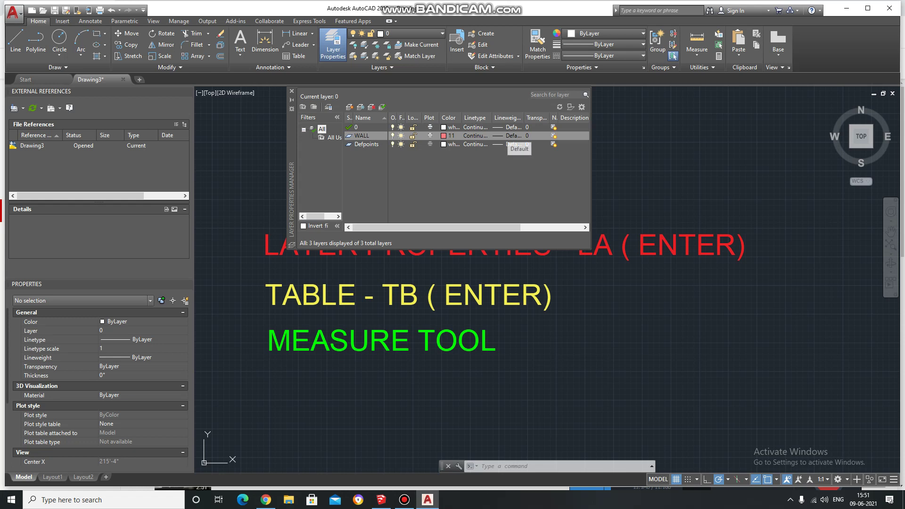
Step: Review WALL's lineweight options and leave it at Default
{"action": "left_click", "coordinate": [508, 136]}
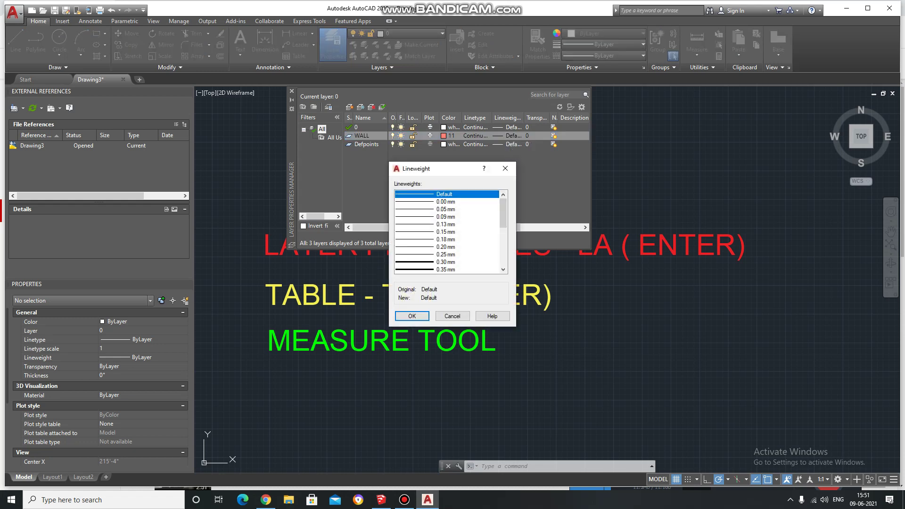
{"action": "scroll", "coordinate": [448, 231], "scroll_direction": "down", "scroll_amount": 5}
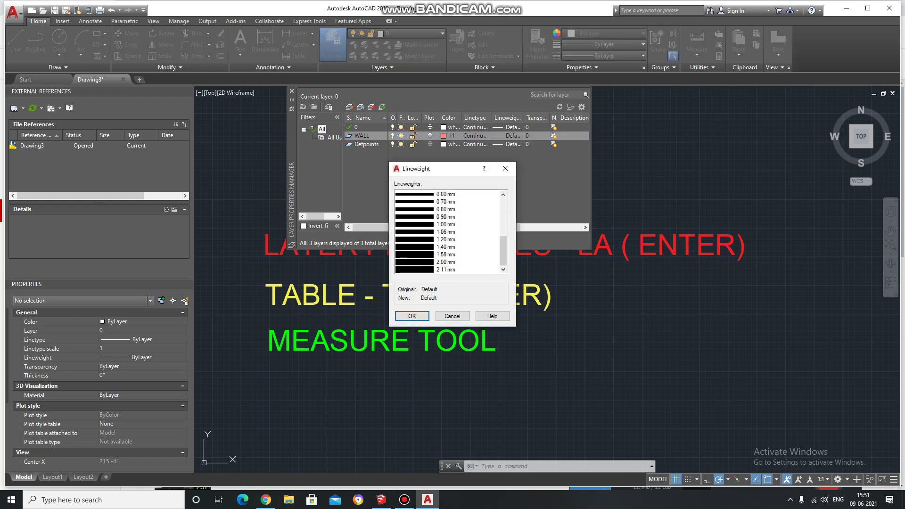
{"action": "scroll", "coordinate": [447, 231], "scroll_direction": "up", "scroll_amount": 3}
{"action": "scroll", "coordinate": [447, 231], "scroll_direction": "up", "scroll_amount": 2}
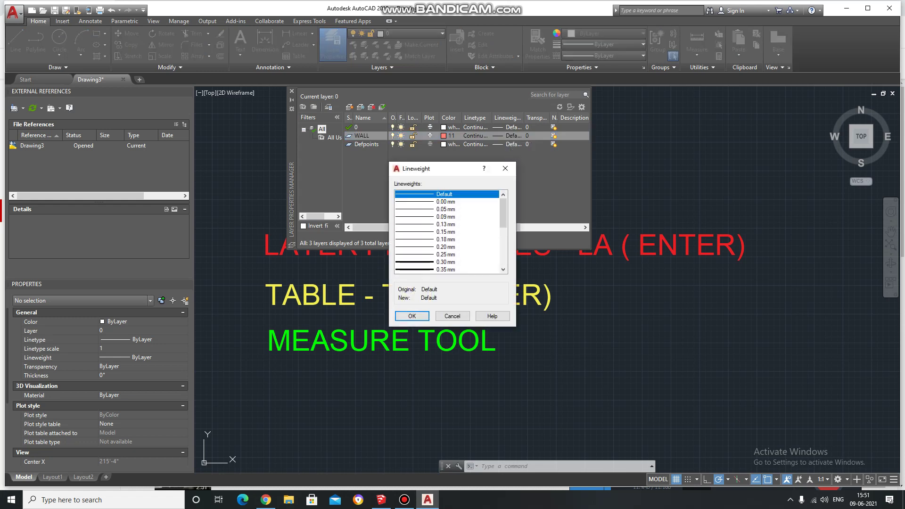
{"action": "left_click", "coordinate": [505, 168]}
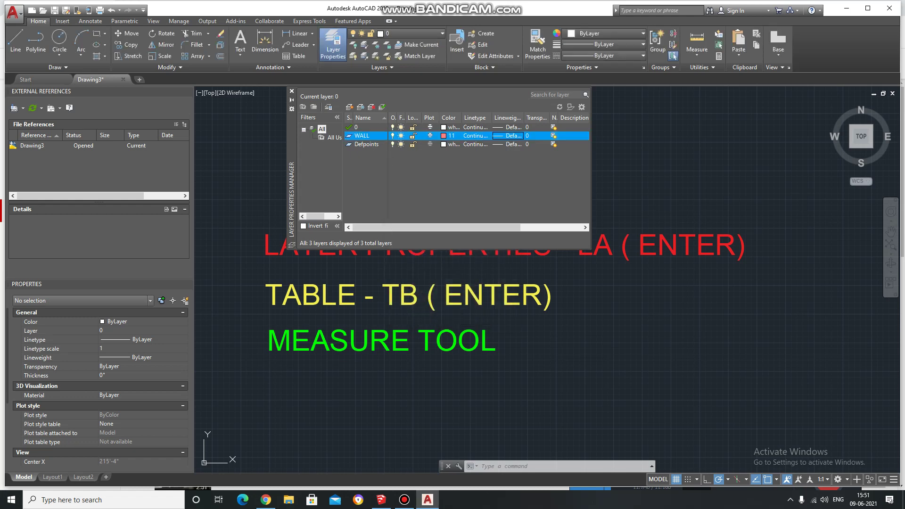
Step: Open WALL's transparency setting and close it, leaving the value at 0
{"action": "left_click", "coordinate": [527, 136]}
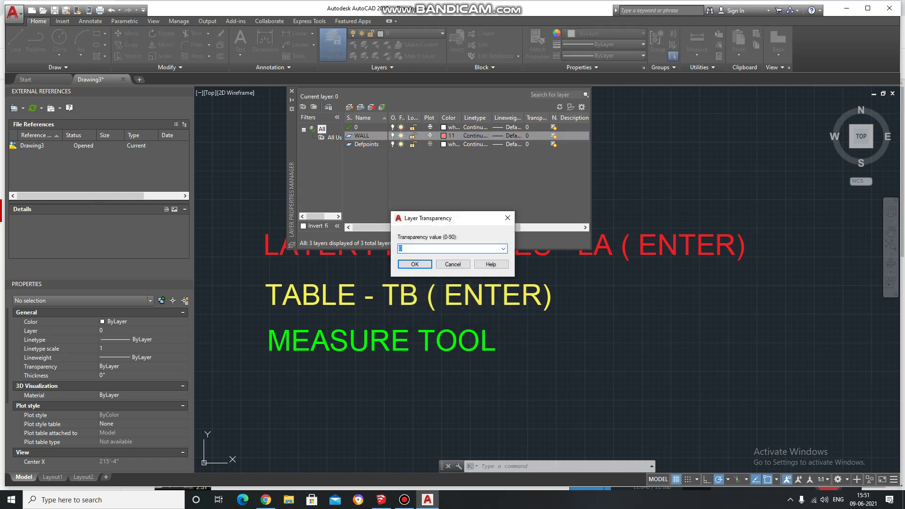
{"action": "left_click_drag", "start_coordinate": [462, 217], "coordinate": [498, 215]}
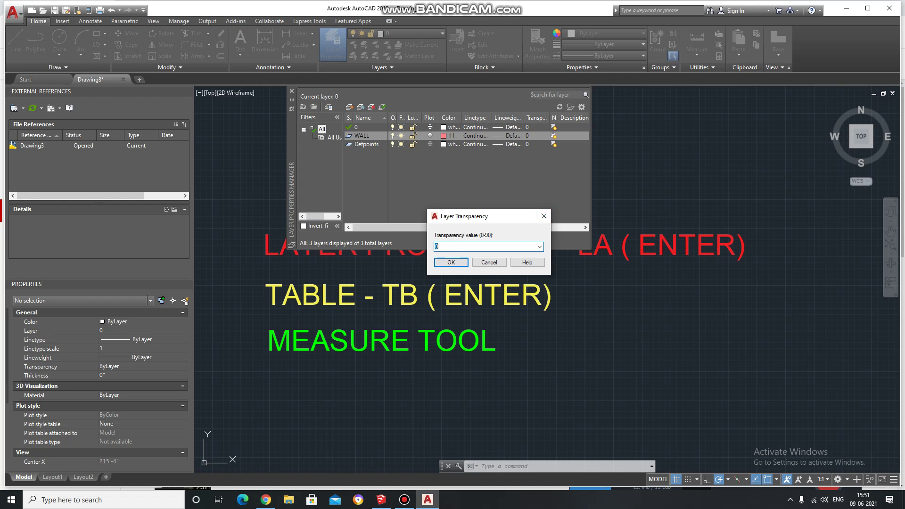
{"action": "left_click", "coordinate": [544, 216]}
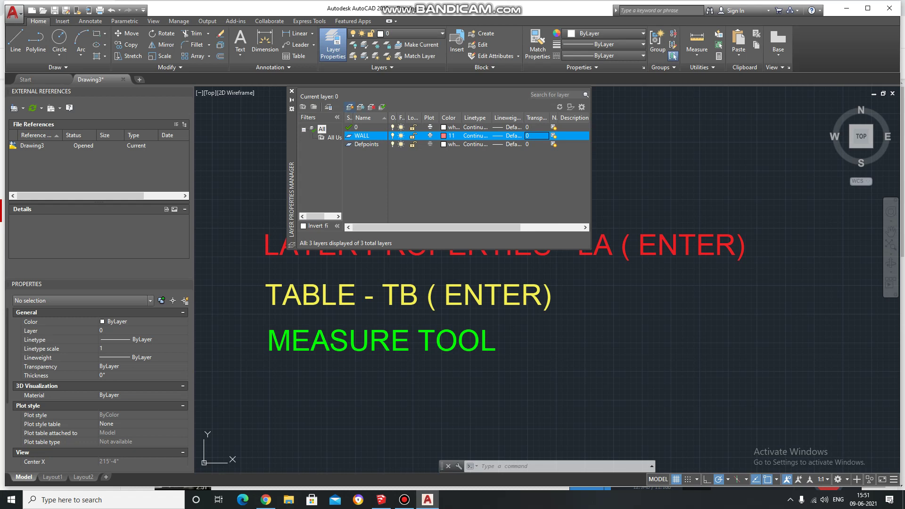
Step: Create another new layer and name it PARTITIAN
{"action": "key", "text": "alt+n"}
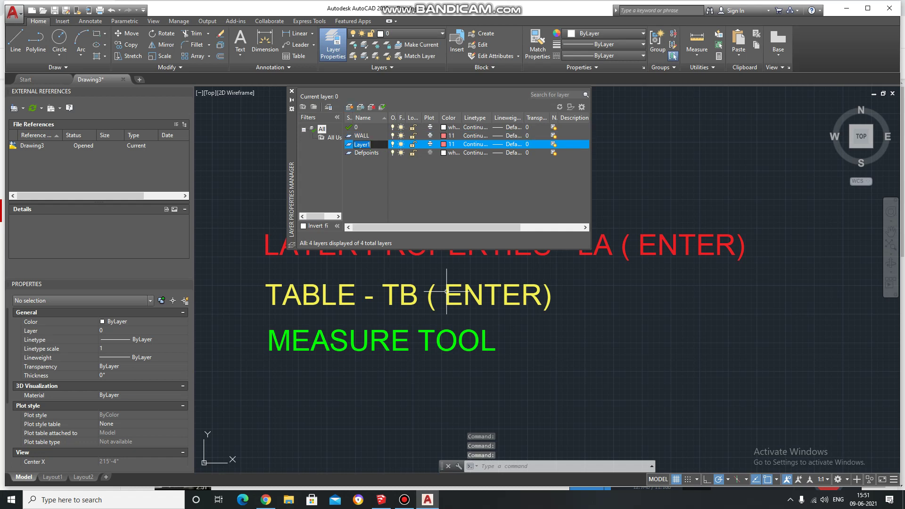
{"action": "key", "text": "BackSpace"}
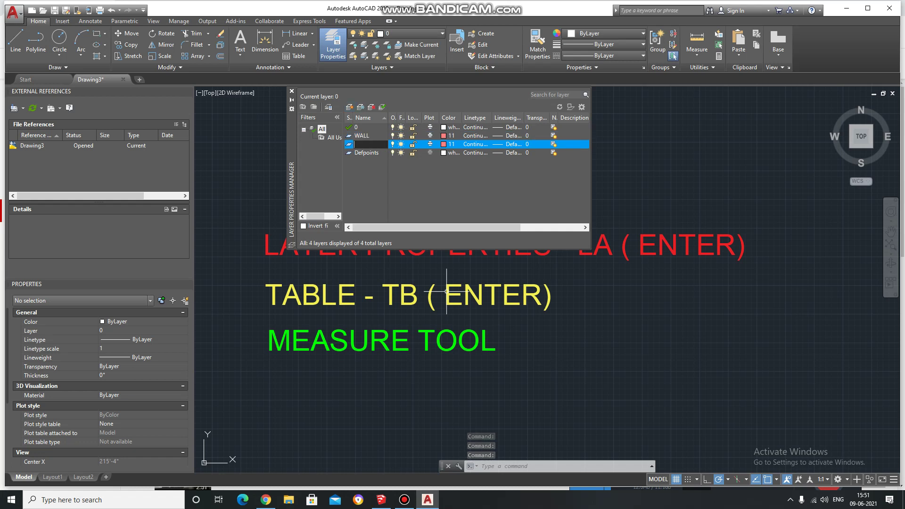
{"action": "type", "text": "PAR"}
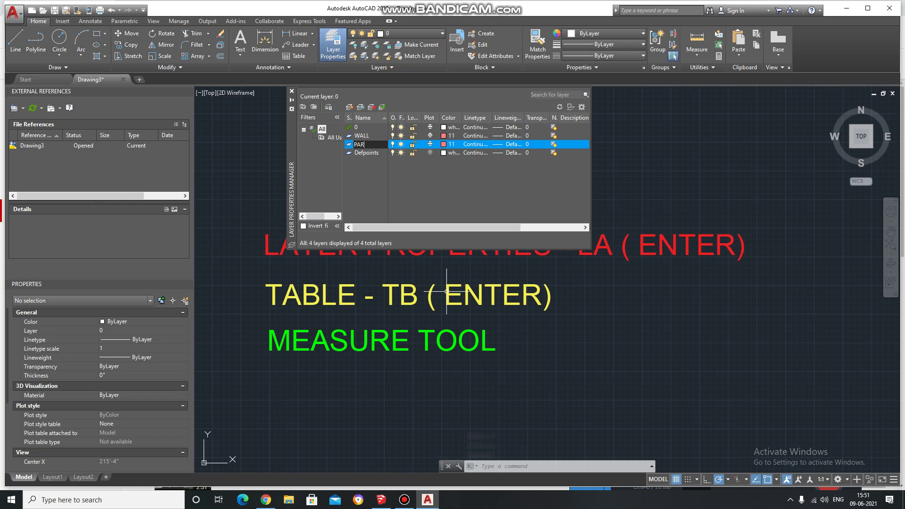
{"action": "type", "text": "T"}
{"action": "type", "text": "ITIAN"}
Step: Give PARTITIAN the yellow index colour 51
{"action": "left_click", "coordinate": [443, 144]}
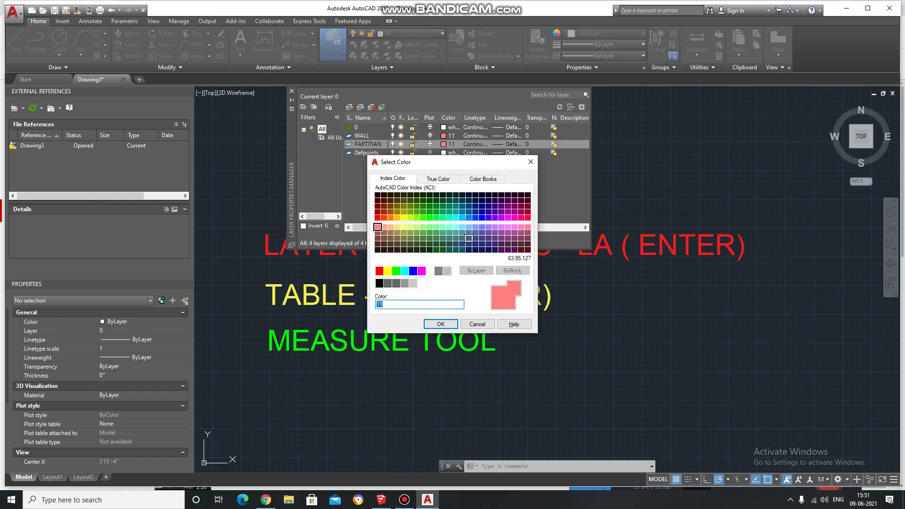
{"action": "left_click", "coordinate": [403, 227]}
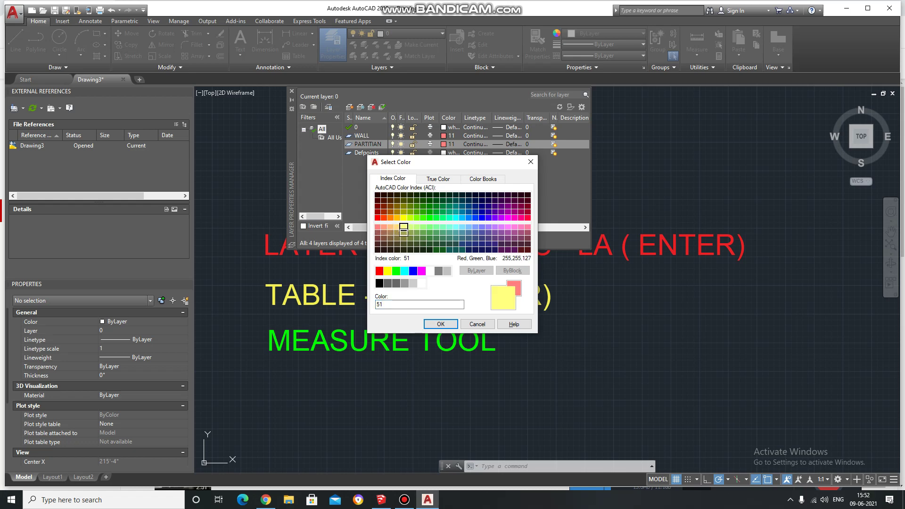
{"action": "left_click", "coordinate": [440, 324]}
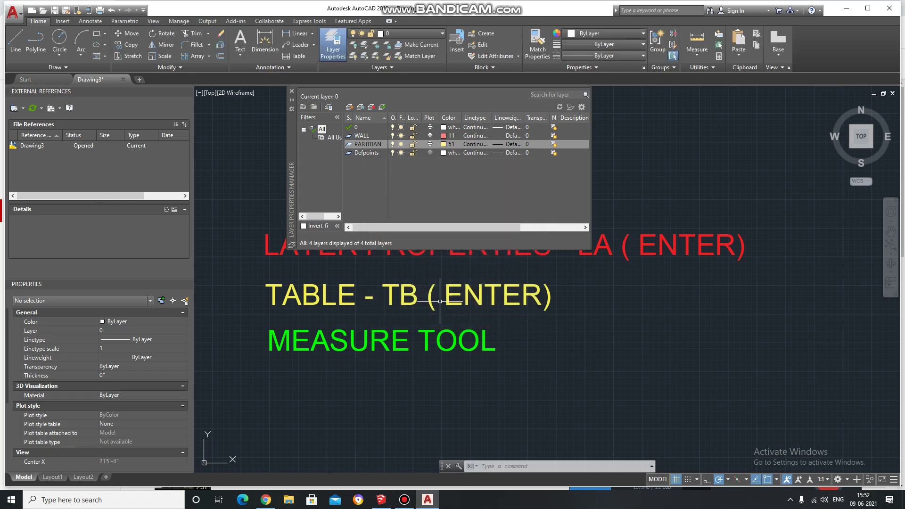
{"action": "left_click", "coordinate": [475, 144]}
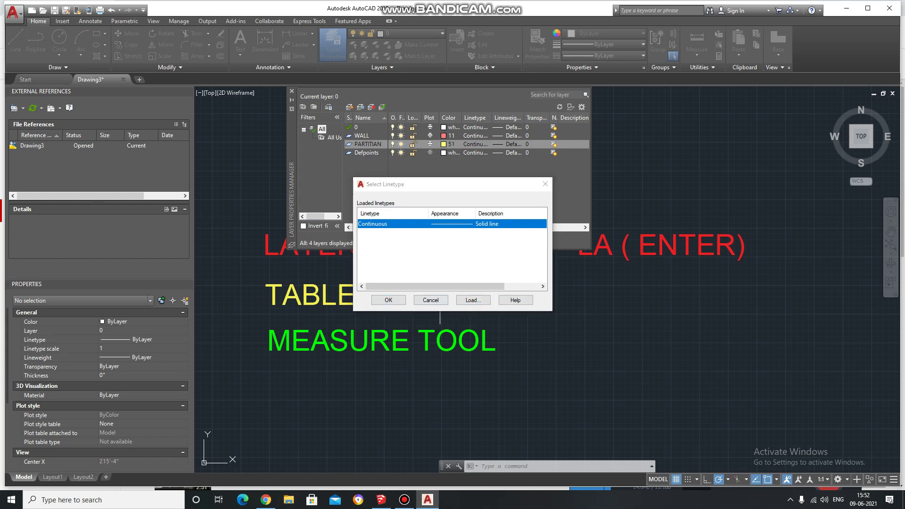
Step: Load the dashed ACAD_ISO02W100 linetype and apply it to PARTITIAN
{"action": "left_click", "coordinate": [473, 300]}
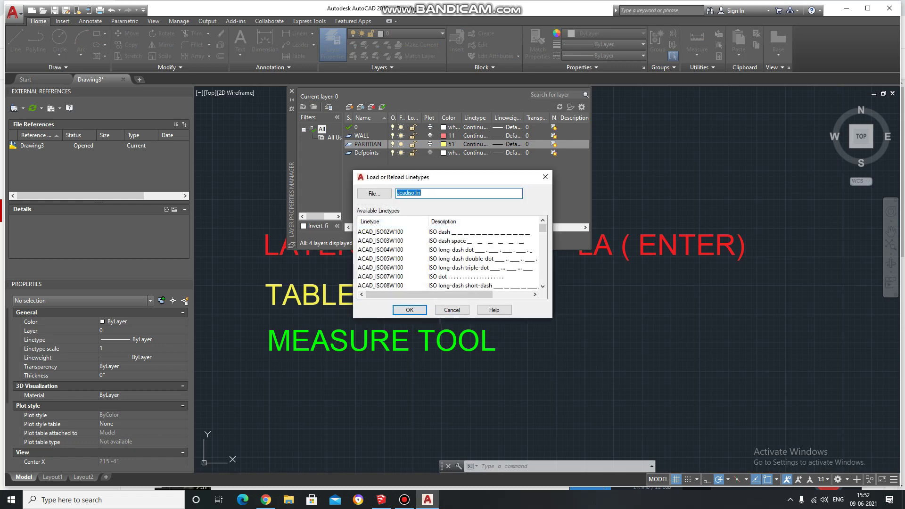
{"action": "left_click", "coordinate": [380, 232]}
{"action": "left_click", "coordinate": [409, 310]}
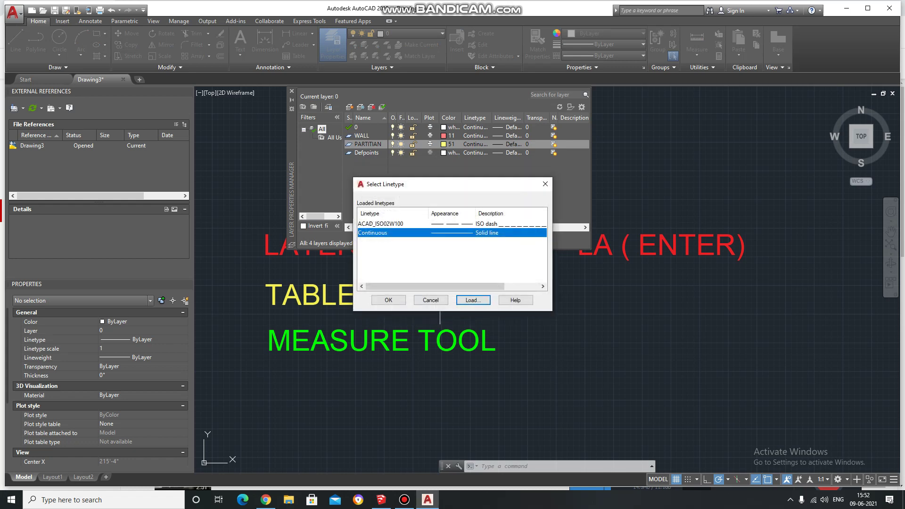
{"action": "left_click", "coordinate": [381, 223]}
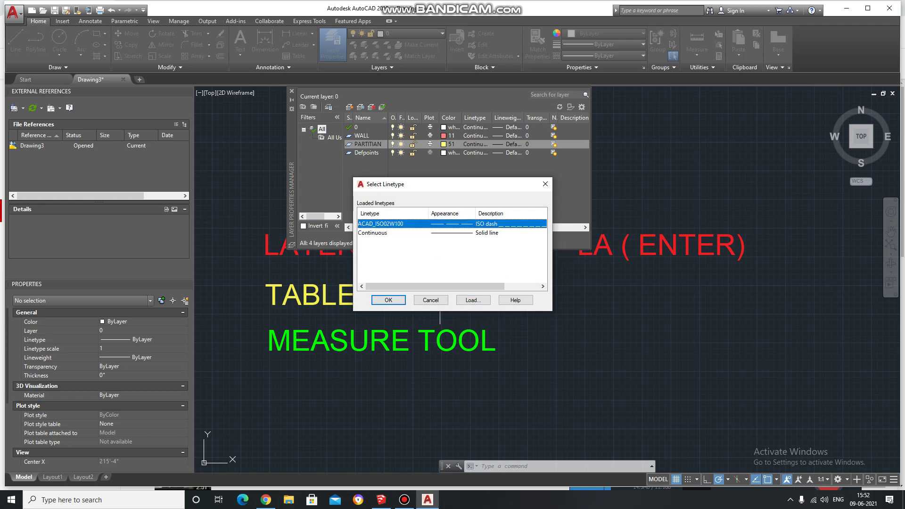
{"action": "left_click", "coordinate": [388, 300]}
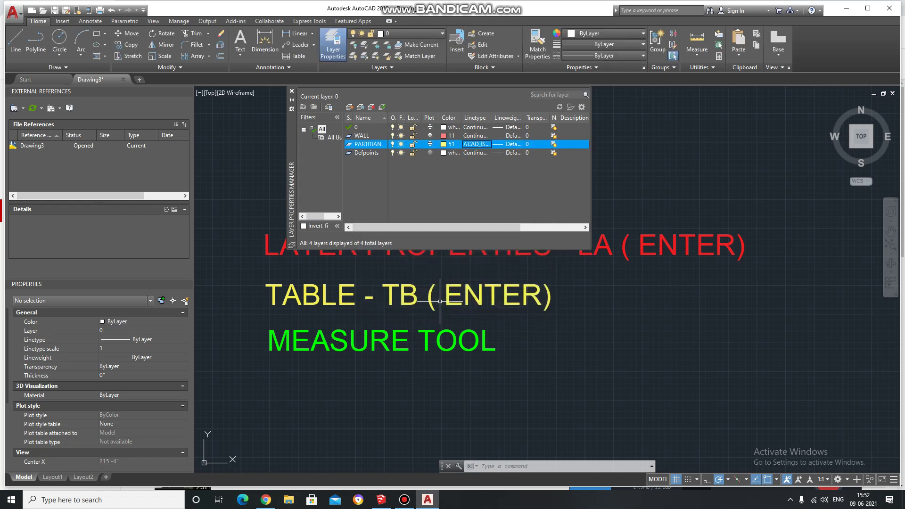
Step: Set WALL's lineweight to 0.70 mm, leaving PARTITIAN at Default
{"action": "left_click", "coordinate": [507, 144]}
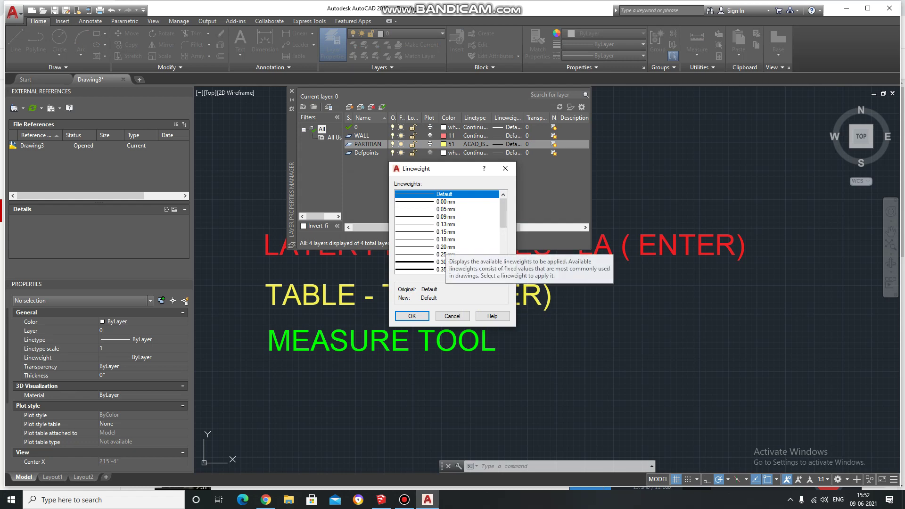
{"action": "left_click", "coordinate": [411, 315]}
{"action": "left_click", "coordinate": [507, 136]}
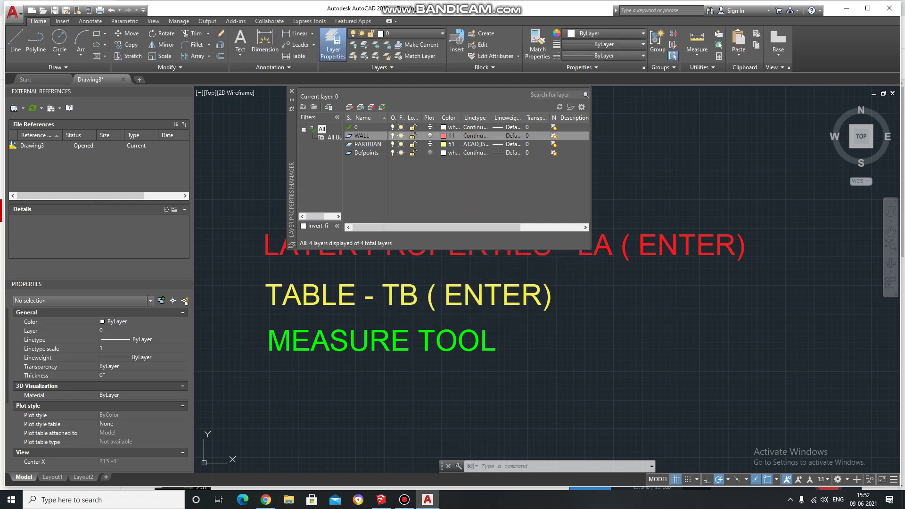
{"action": "scroll", "coordinate": [446, 231], "scroll_direction": "down", "scroll_amount": 2}
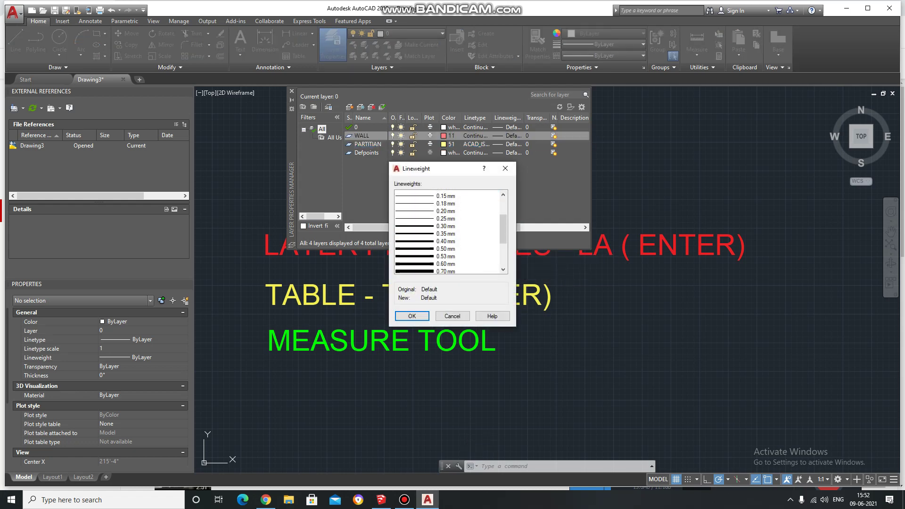
{"action": "left_click", "coordinate": [446, 255]}
{"action": "left_click", "coordinate": [446, 262]}
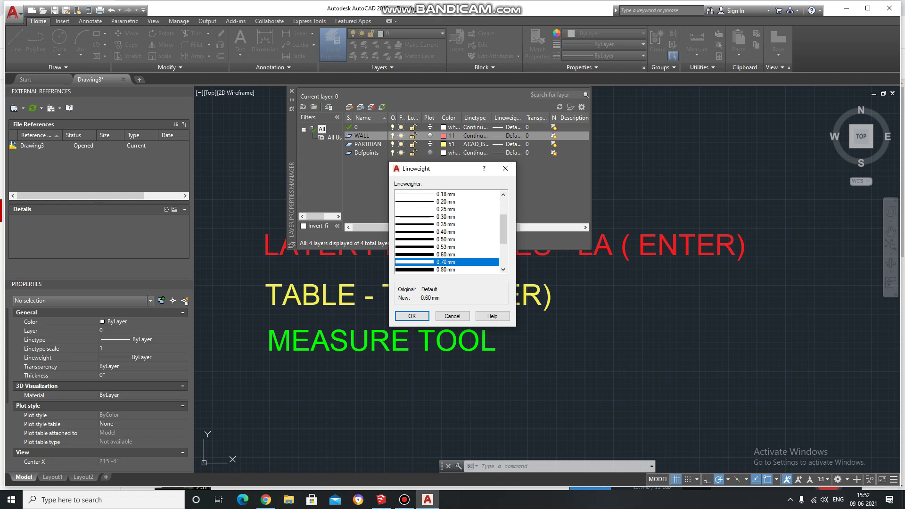
{"action": "left_click", "coordinate": [411, 315]}
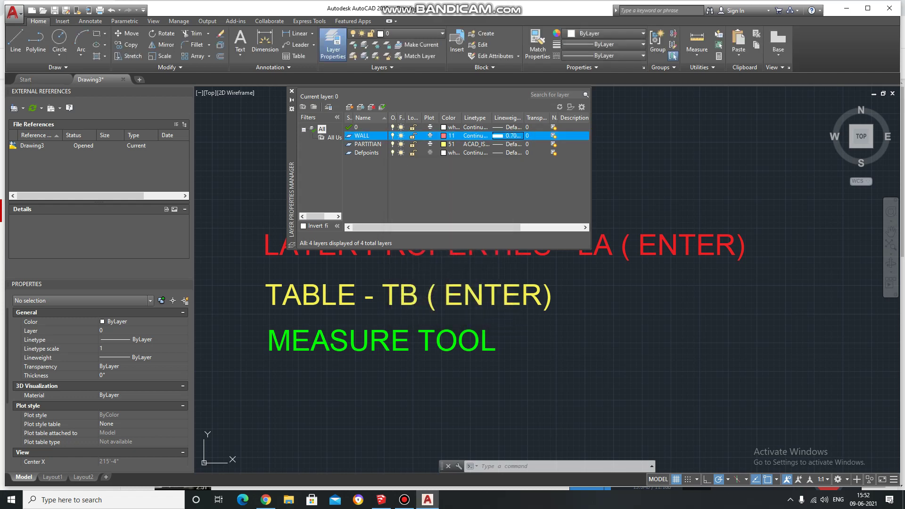
{"action": "left_click", "coordinate": [507, 144]}
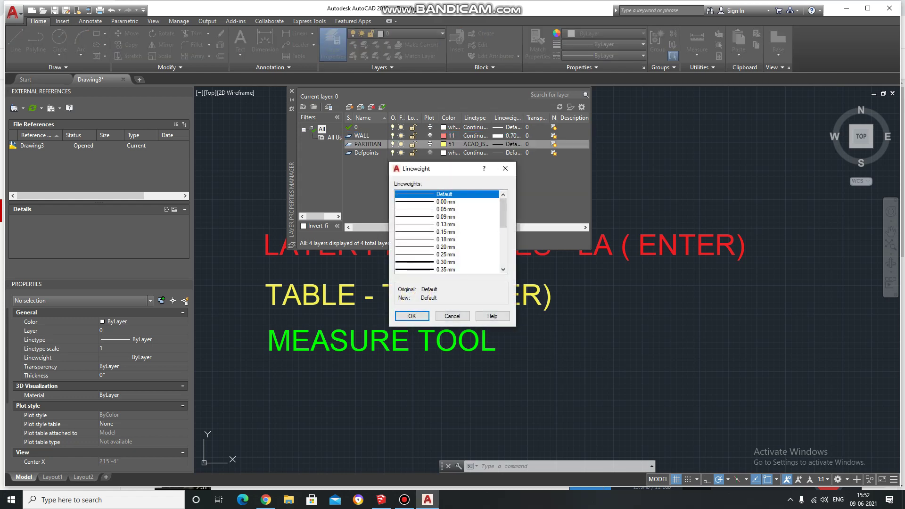
{"action": "left_click", "coordinate": [504, 168]}
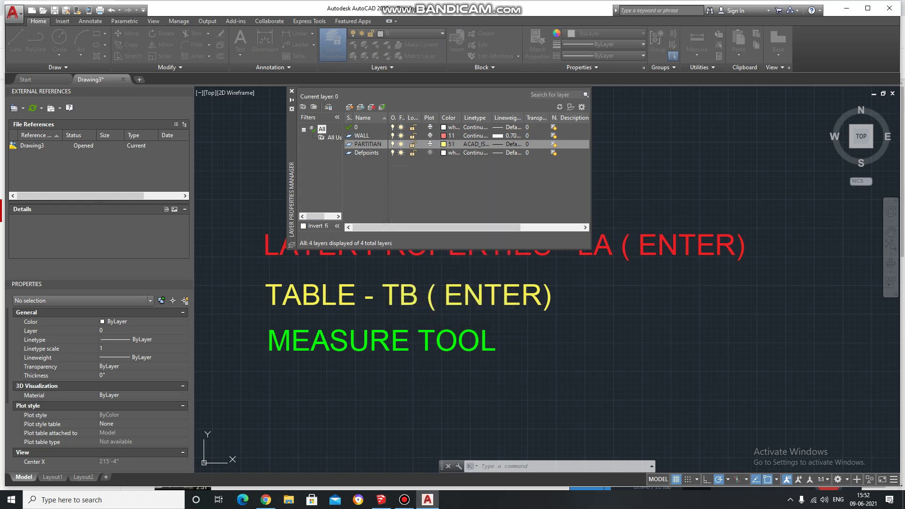
Step: Set PARTITIAN's transparency to 45
{"action": "left_click", "coordinate": [527, 144]}
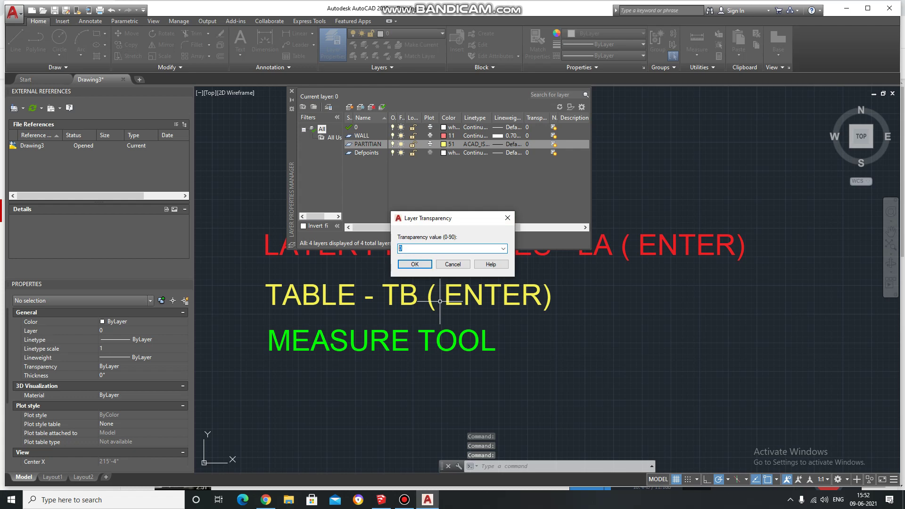
{"action": "type", "text": "45"}
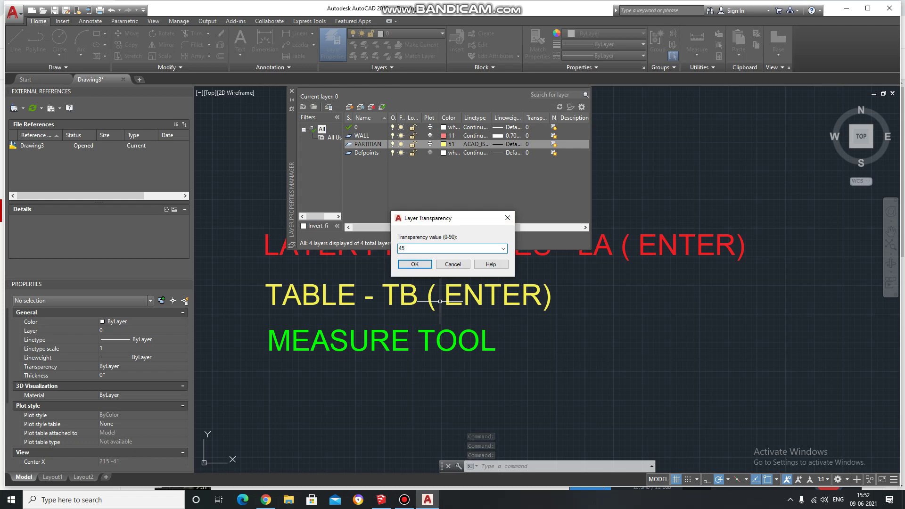
{"action": "key", "text": "Return"}
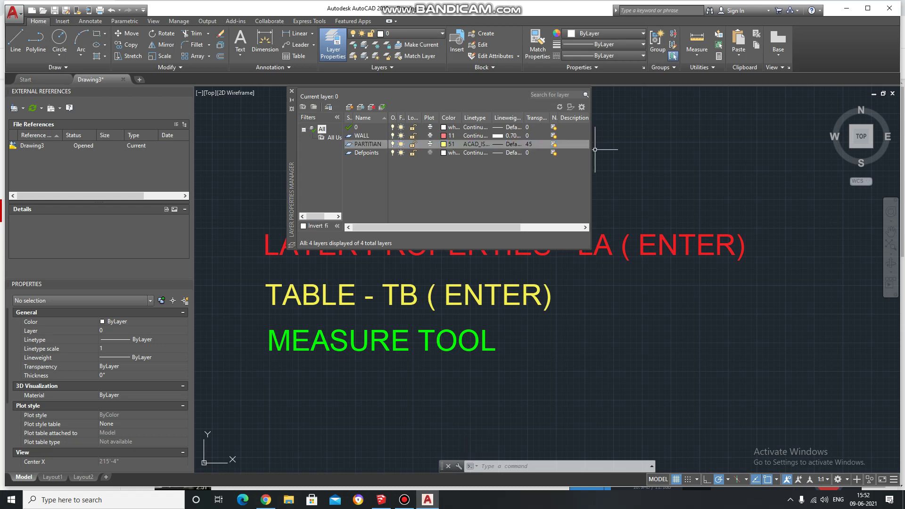
Step: Create a new layer named WINDOW with bright green colour 70
{"action": "left_click", "coordinate": [366, 153]}
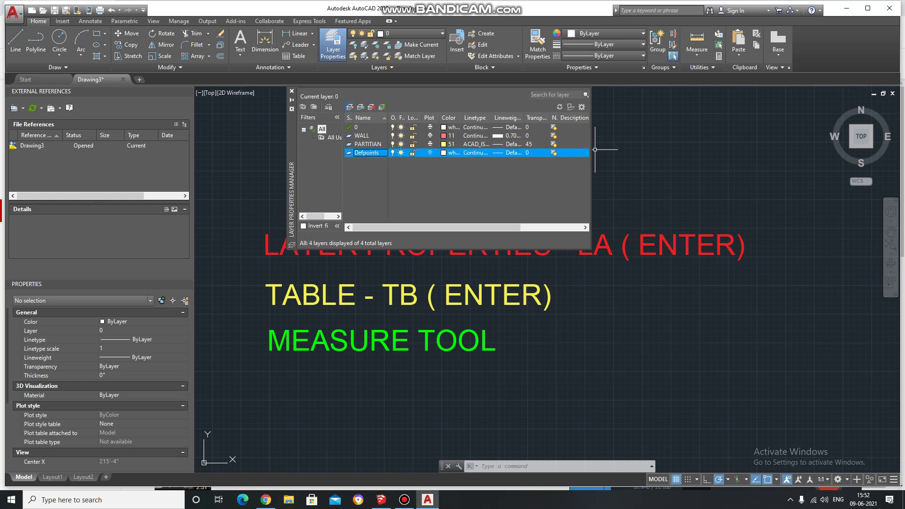
{"action": "key", "text": "alt+n"}
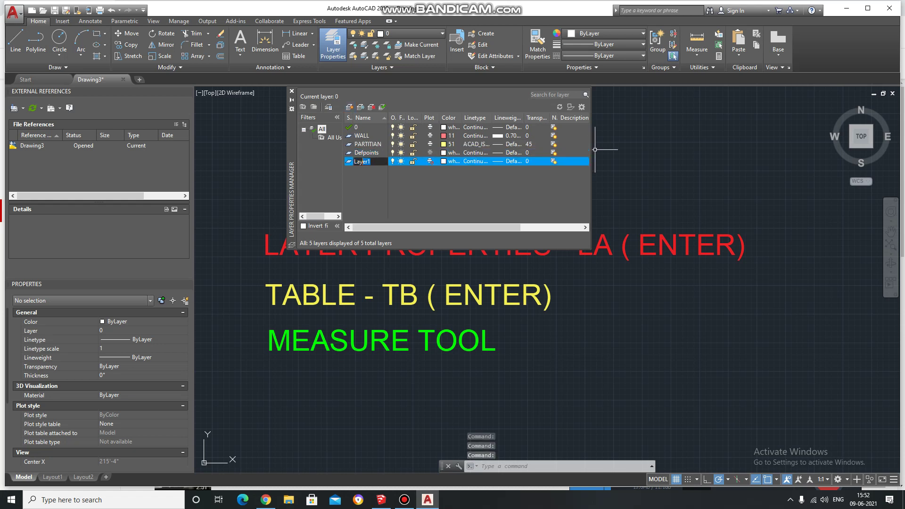
{"action": "key", "text": "BackSpace"}
{"action": "type", "text": "W"}
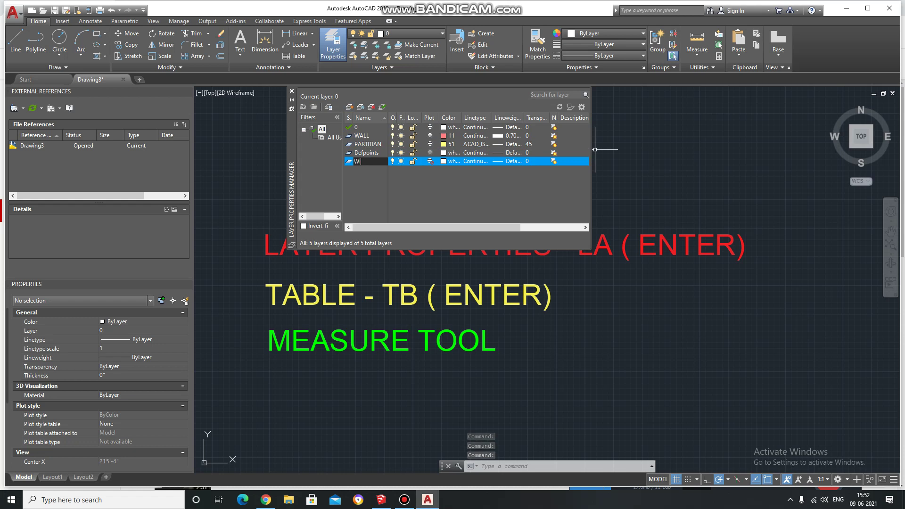
{"action": "type", "text": "INDOW"}
{"action": "key", "text": "Return"}
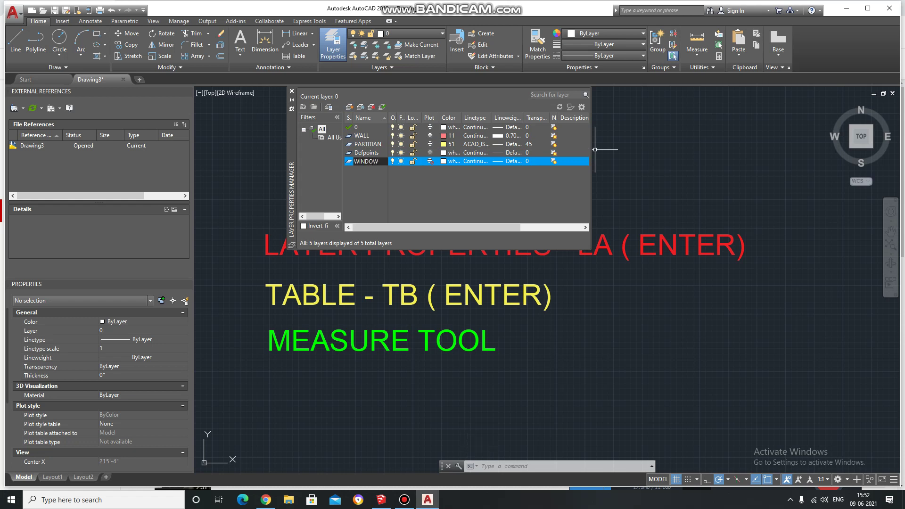
{"action": "left_click", "coordinate": [450, 161]}
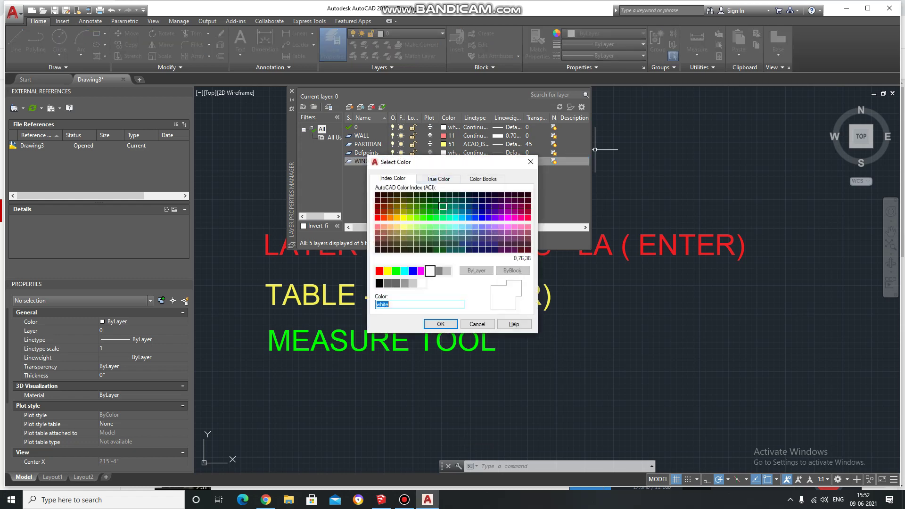
{"action": "left_click", "coordinate": [417, 217]}
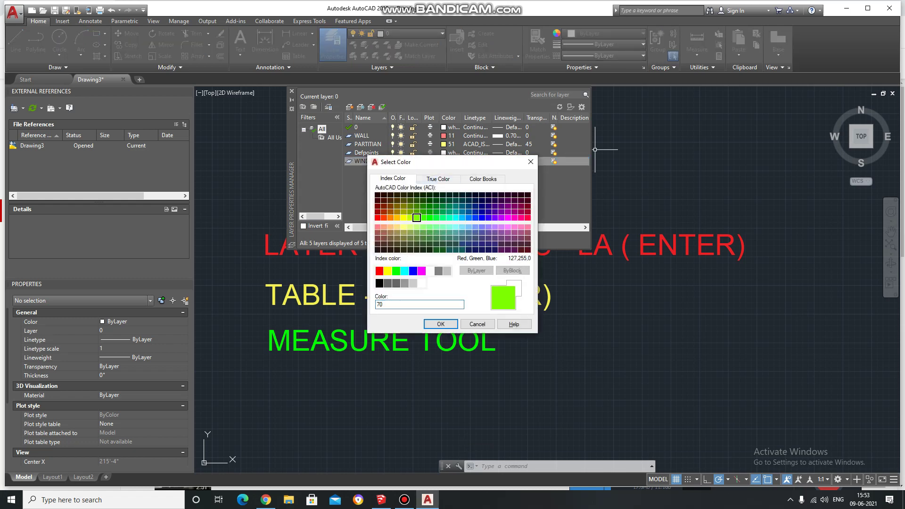
{"action": "key", "text": "Return"}
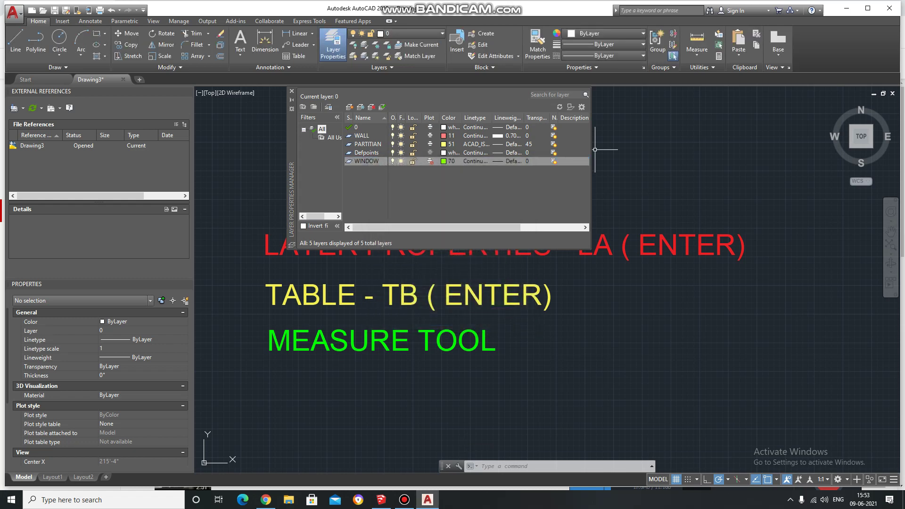
Step: Load the ZIGZAG linetype and assign it to the WINDOW layer
{"action": "left_click", "coordinate": [475, 162]}
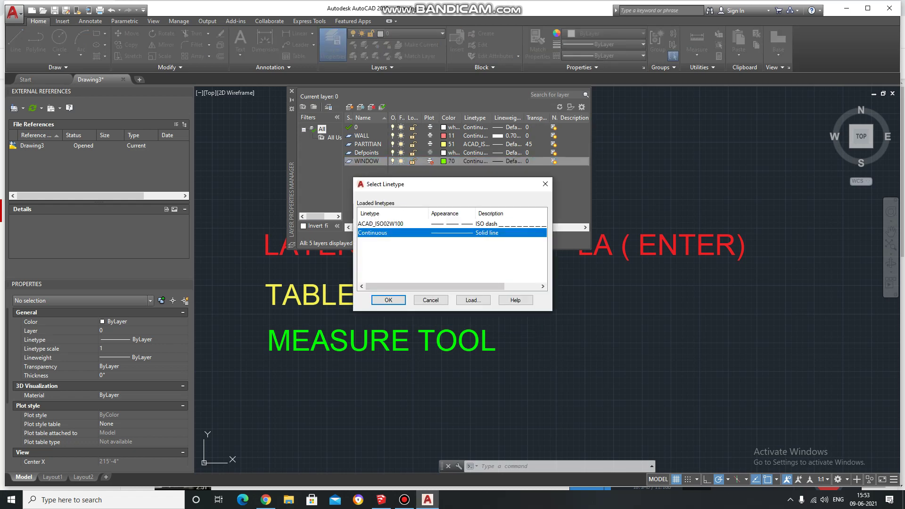
{"action": "left_click", "coordinate": [473, 300]}
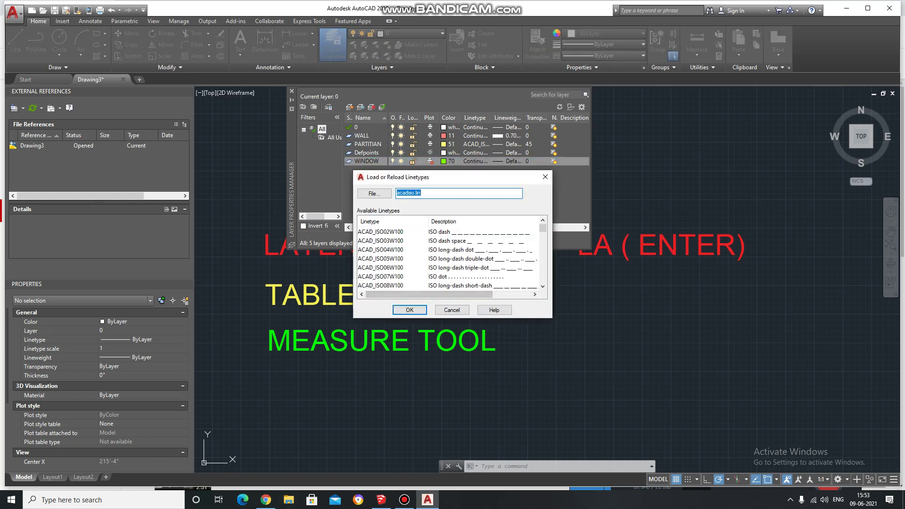
{"action": "scroll", "coordinate": [450, 258], "scroll_direction": "down", "scroll_amount": 1}
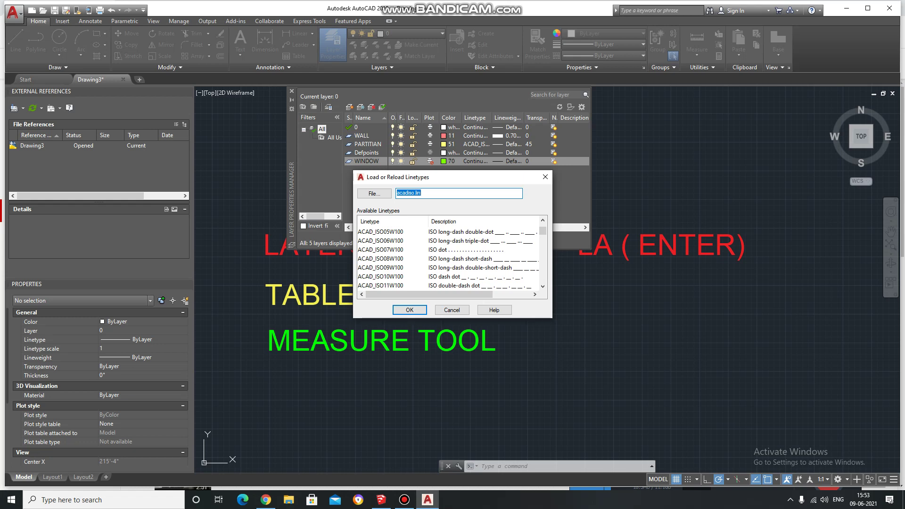
{"action": "scroll", "coordinate": [514, 271], "scroll_direction": "down", "scroll_amount": 1}
{"action": "scroll", "coordinate": [514, 271], "scroll_direction": "down", "scroll_amount": 2}
{"action": "scroll", "coordinate": [513, 270], "scroll_direction": "down", "scroll_amount": 2}
{"action": "scroll", "coordinate": [514, 271], "scroll_direction": "down", "scroll_amount": 4}
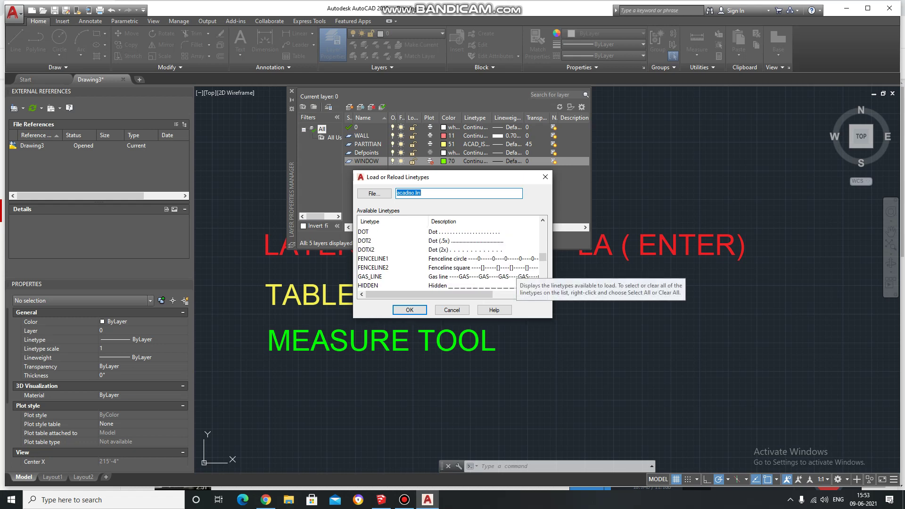
{"action": "scroll", "coordinate": [514, 271], "scroll_direction": "down", "scroll_amount": 1}
{"action": "scroll", "coordinate": [514, 271], "scroll_direction": "down", "scroll_amount": 1}
{"action": "scroll", "coordinate": [514, 271], "scroll_direction": "down", "scroll_amount": 2}
{"action": "scroll", "coordinate": [513, 271], "scroll_direction": "down", "scroll_amount": 2}
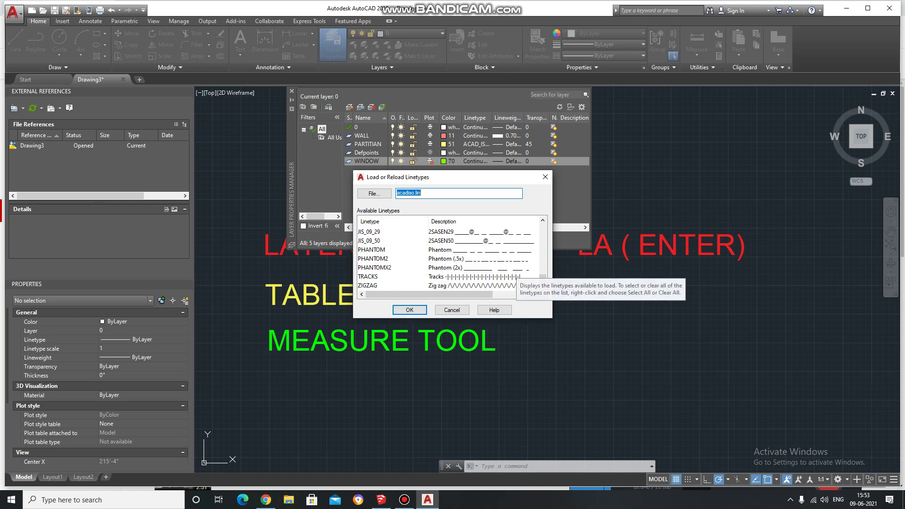
{"action": "left_click", "coordinate": [368, 285]}
{"action": "left_click", "coordinate": [410, 309]}
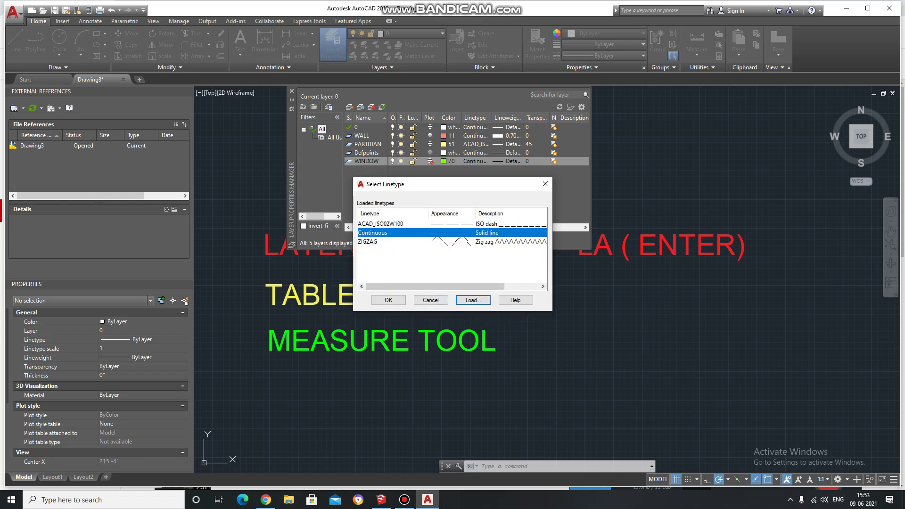
{"action": "left_click", "coordinate": [372, 241]}
{"action": "left_click", "coordinate": [389, 299]}
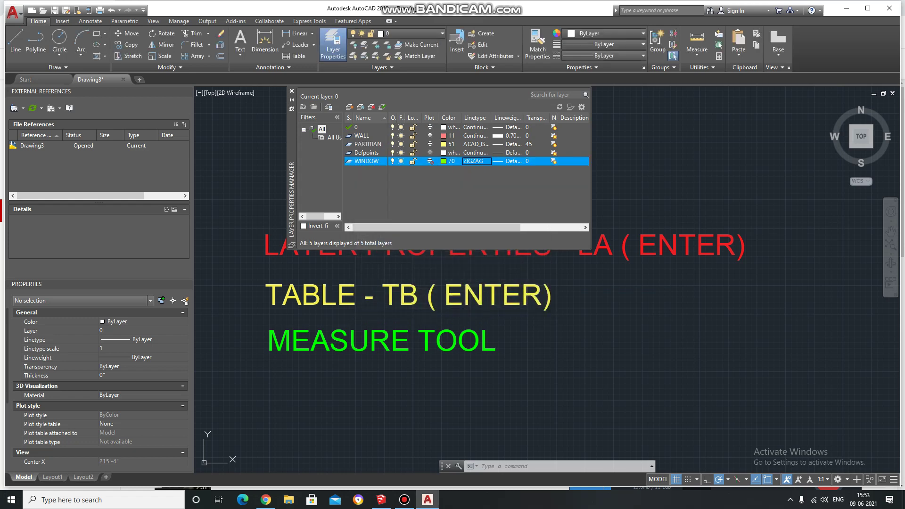
Step: Set WINDOW's lineweight to 0.35 mm
{"action": "left_click", "coordinate": [506, 161]}
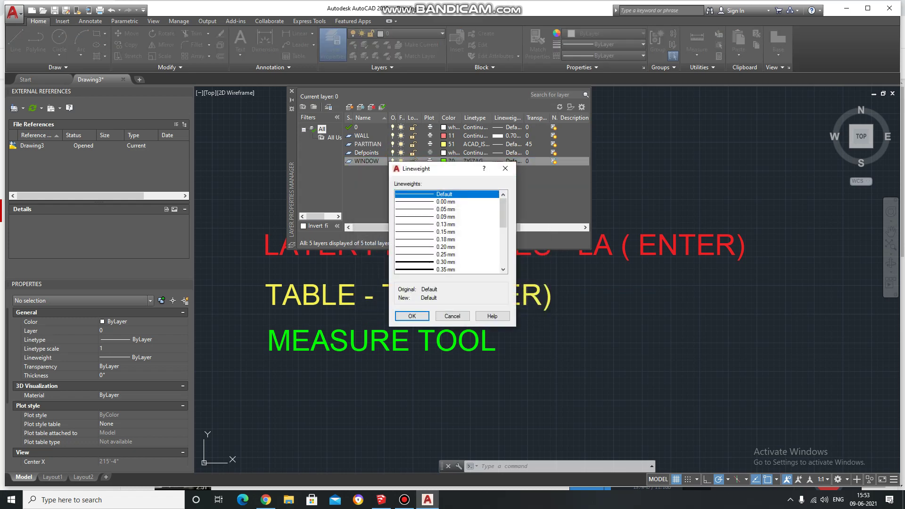
{"action": "scroll", "coordinate": [450, 231], "scroll_direction": "down", "scroll_amount": 3}
{"action": "scroll", "coordinate": [448, 231], "scroll_direction": "down", "scroll_amount": 1}
{"action": "left_click", "coordinate": [424, 202]}
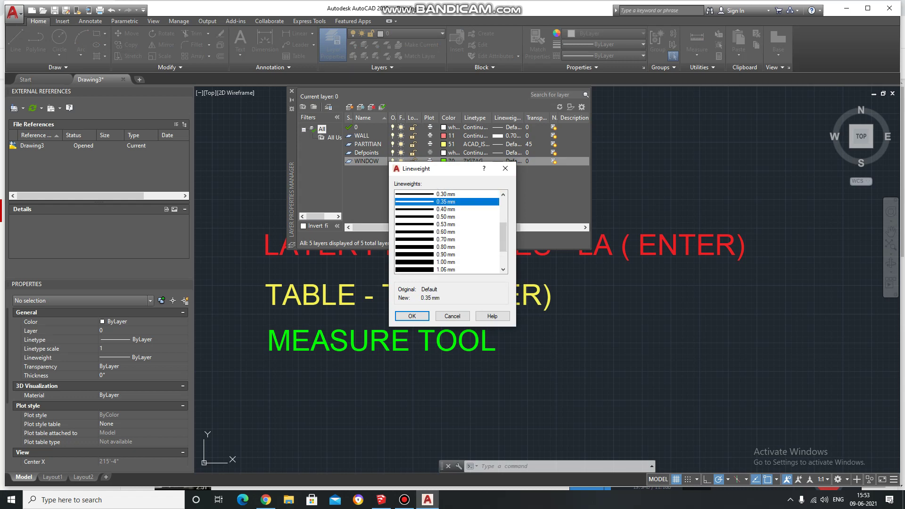
{"action": "left_click", "coordinate": [411, 315]}
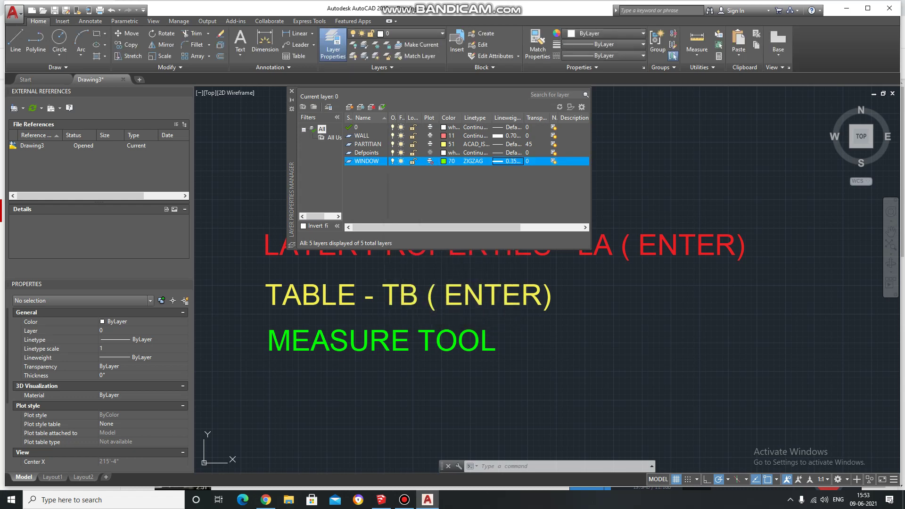
Step: Set WINDOW's transparency to 70 and close the Layer Properties Manager
{"action": "left_click", "coordinate": [527, 160]}
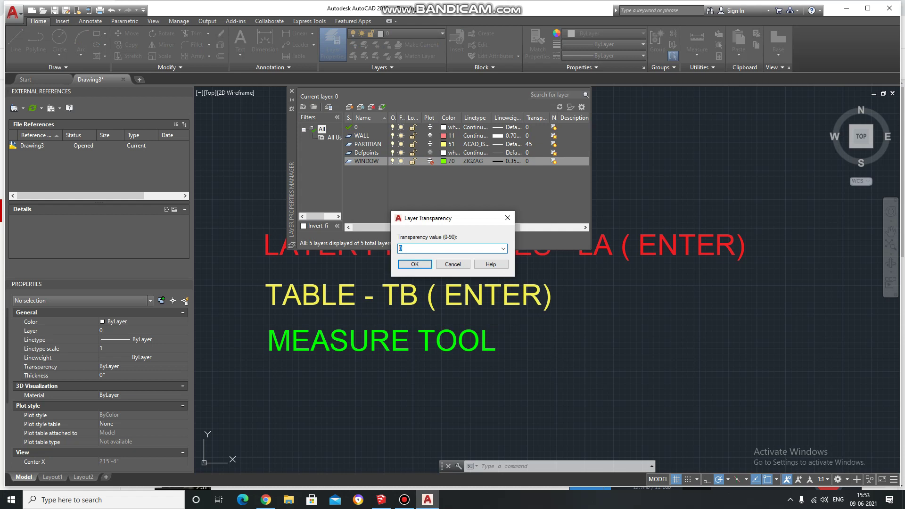
{"action": "type", "text": "70"}
{"action": "left_click", "coordinate": [414, 264]}
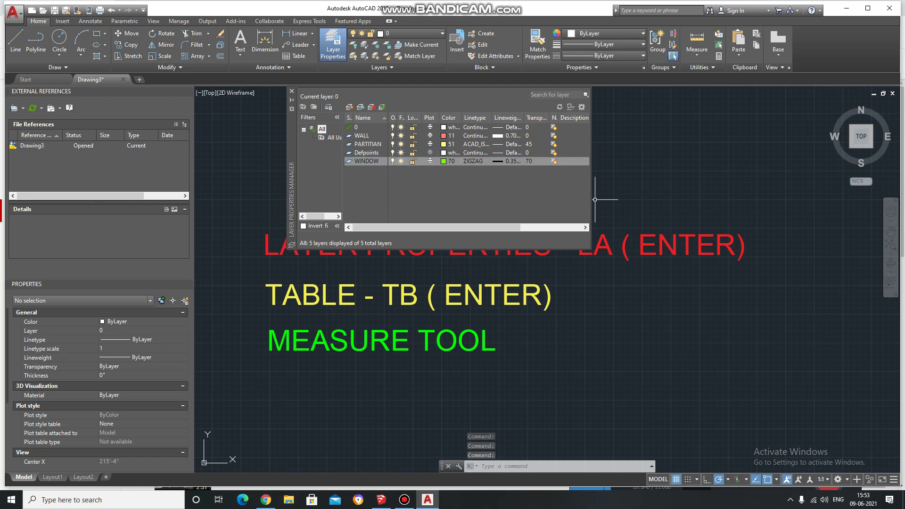
{"action": "mouse_move", "coordinate": [860, 137]}
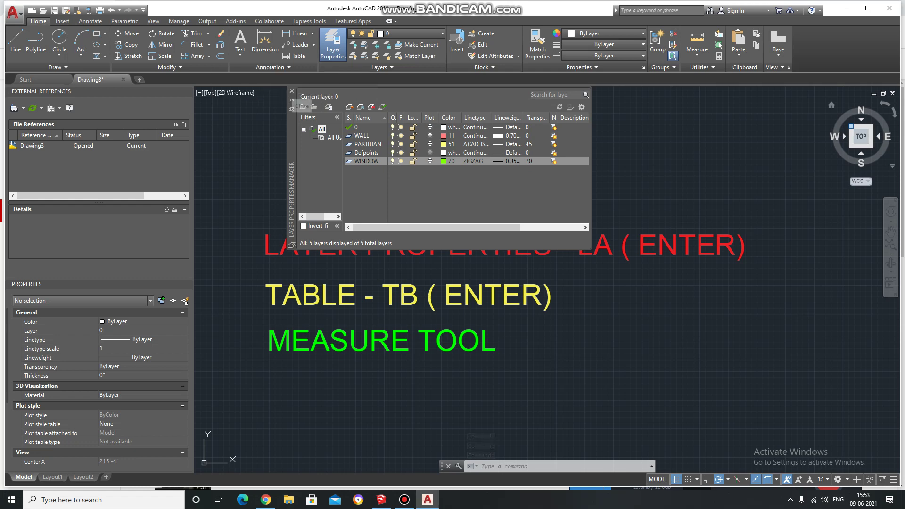
{"action": "left_click", "coordinate": [292, 90]}
Step: Make WALL the current layer from the Layers dropdown
{"action": "middle_click_drag", "start_coordinate": [597, 234], "coordinate": [475, 230]}
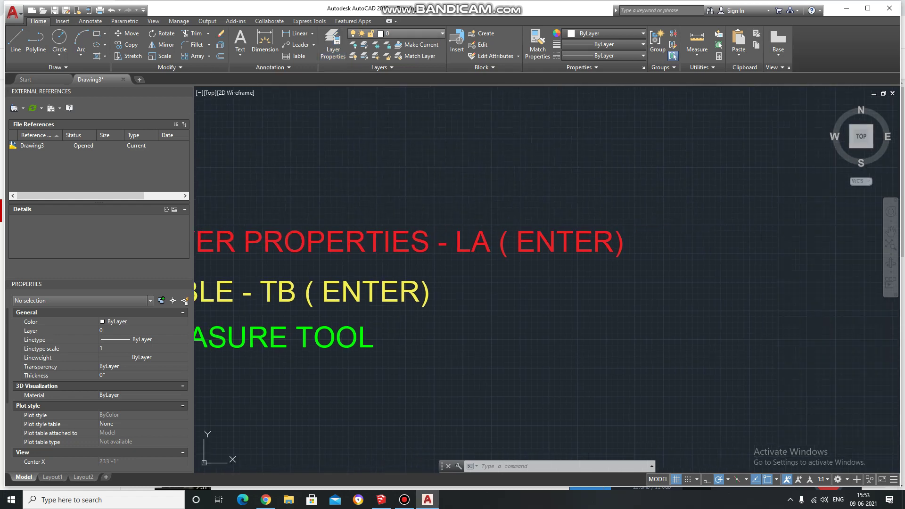
{"action": "left_click", "coordinate": [410, 34]}
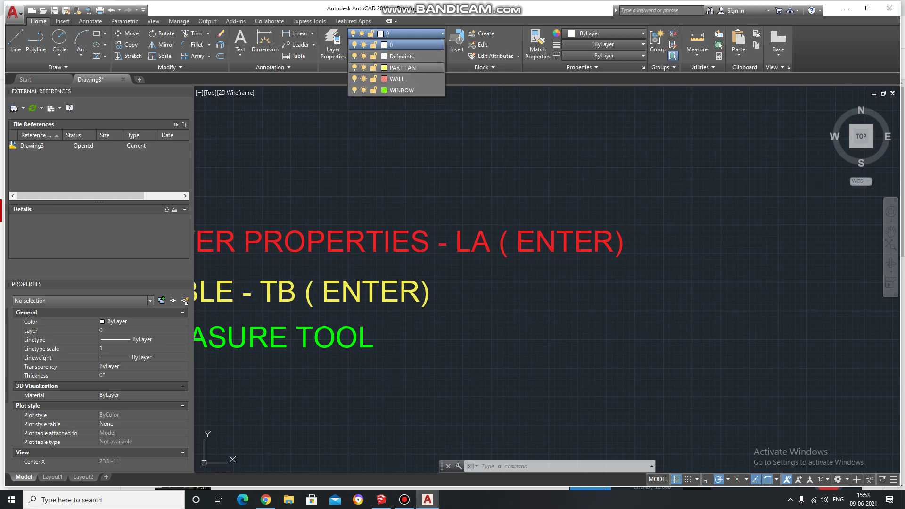
{"action": "left_click", "coordinate": [403, 67]}
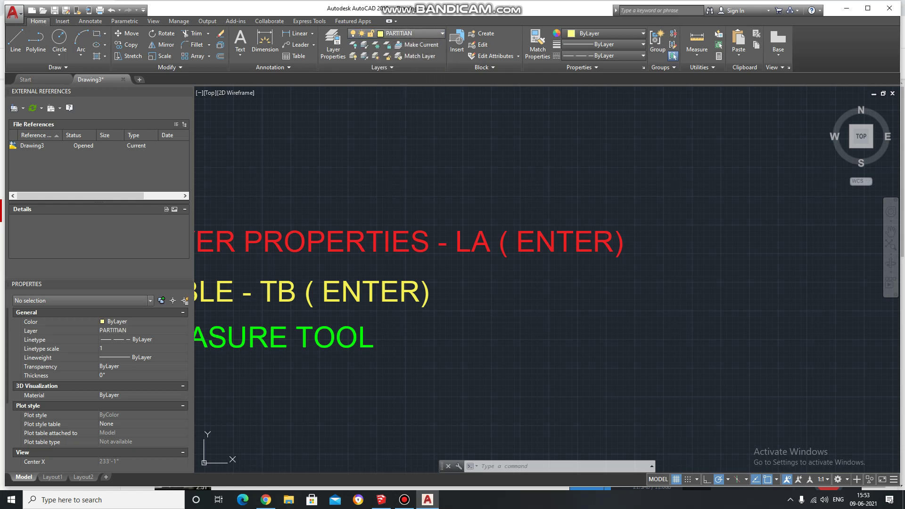
{"action": "left_click", "coordinate": [410, 33]}
{"action": "left_click", "coordinate": [403, 79]}
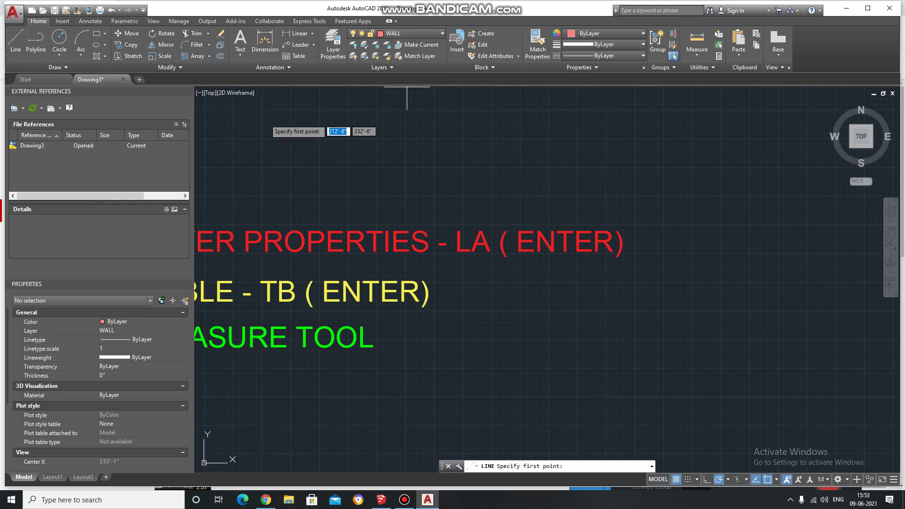
Step: Draw a closed four-sided outline of lines on the WALL layer
{"action": "middle_click_drag", "start_coordinate": [555, 232], "coordinate": [379, 112]}
{"action": "left_click", "coordinate": [447, 228]}
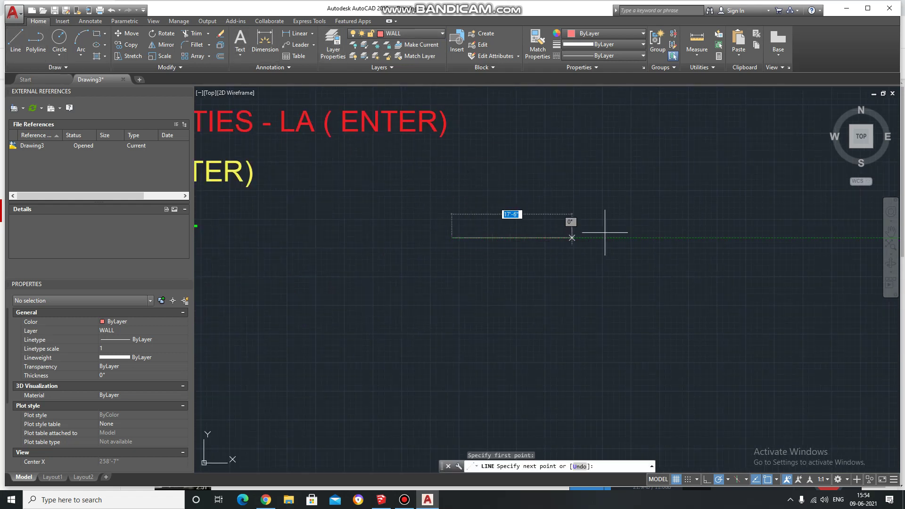
{"action": "scroll", "coordinate": [557, 237], "scroll_direction": "up", "scroll_amount": 2}
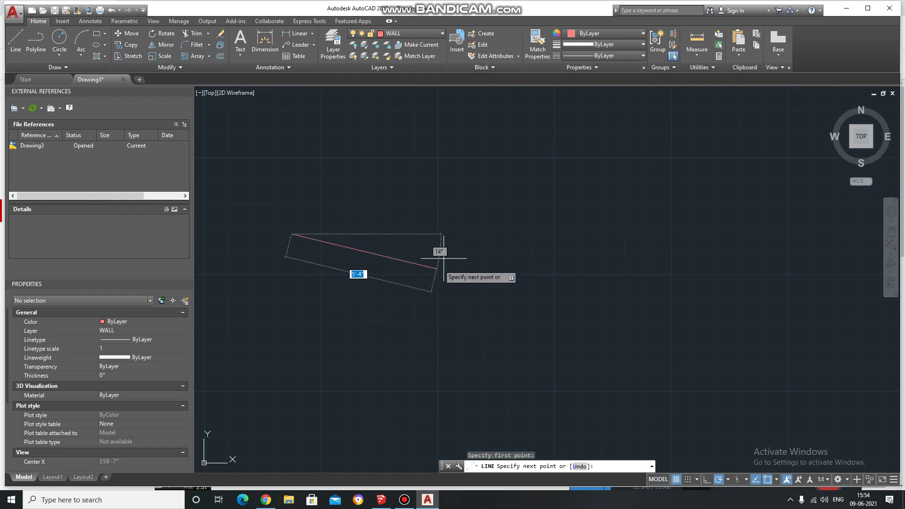
{"action": "left_click", "coordinate": [457, 234]}
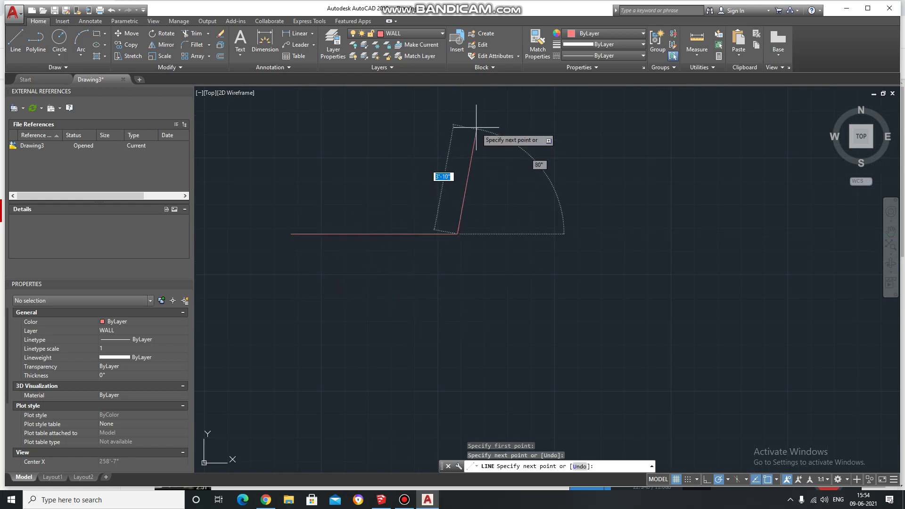
{"action": "left_click", "coordinate": [457, 126]}
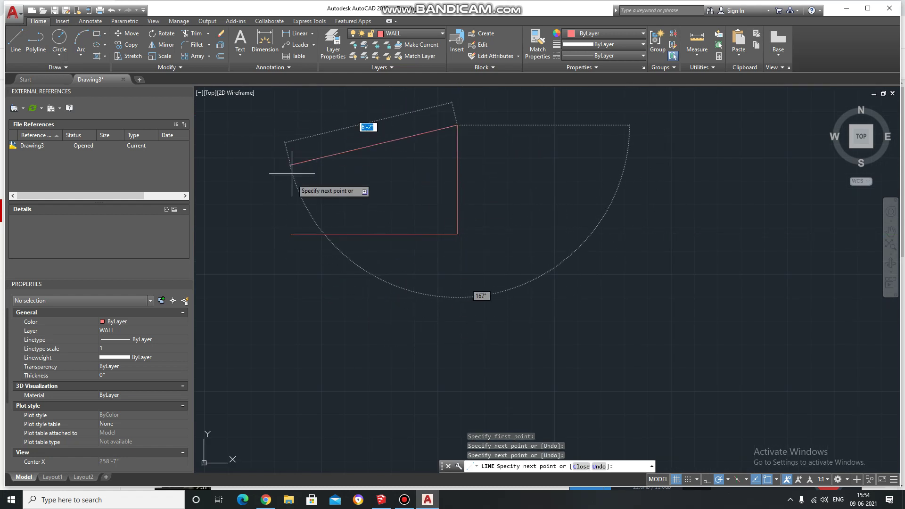
{"action": "left_click", "coordinate": [295, 126]}
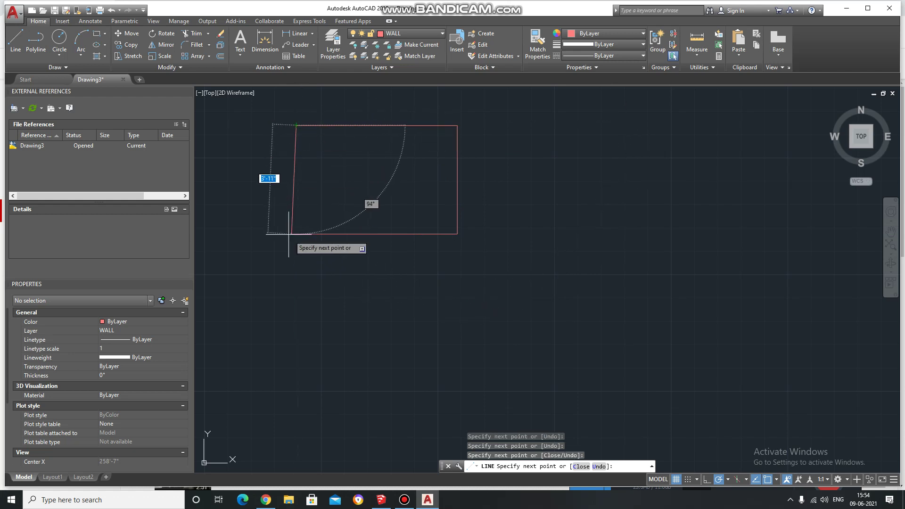
{"action": "left_click", "coordinate": [291, 233]}
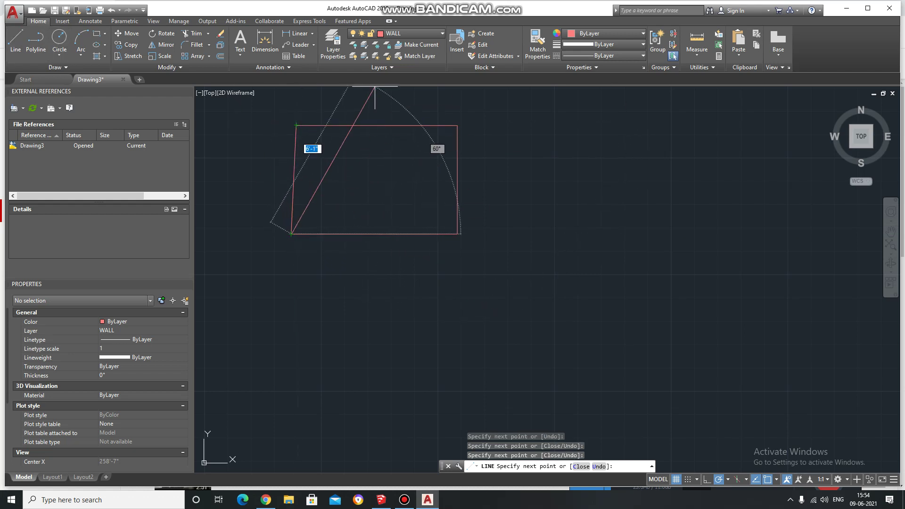
{"action": "key", "text": "Escape"}
{"action": "left_click", "coordinate": [410, 33]}
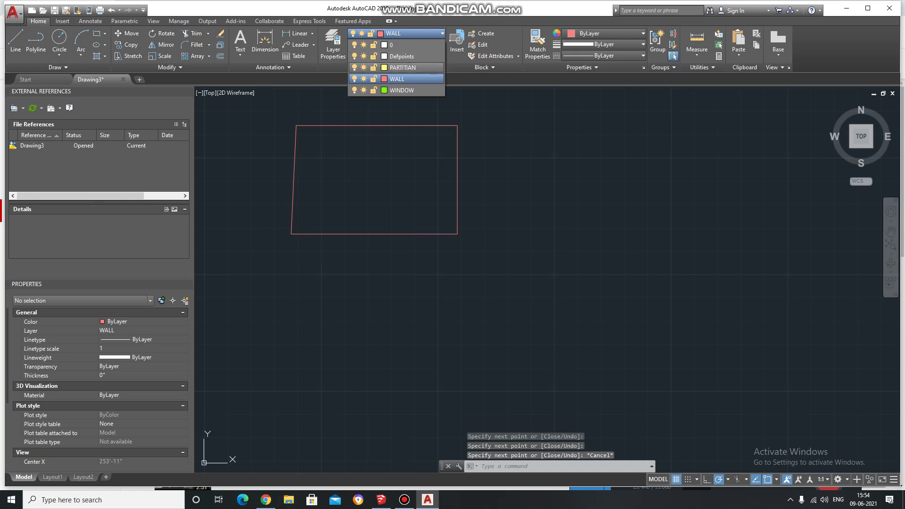
Step: On the PARTITIAN layer, draw a dashed line rectangle inside the red wall outline
{"action": "left_click", "coordinate": [400, 67]}
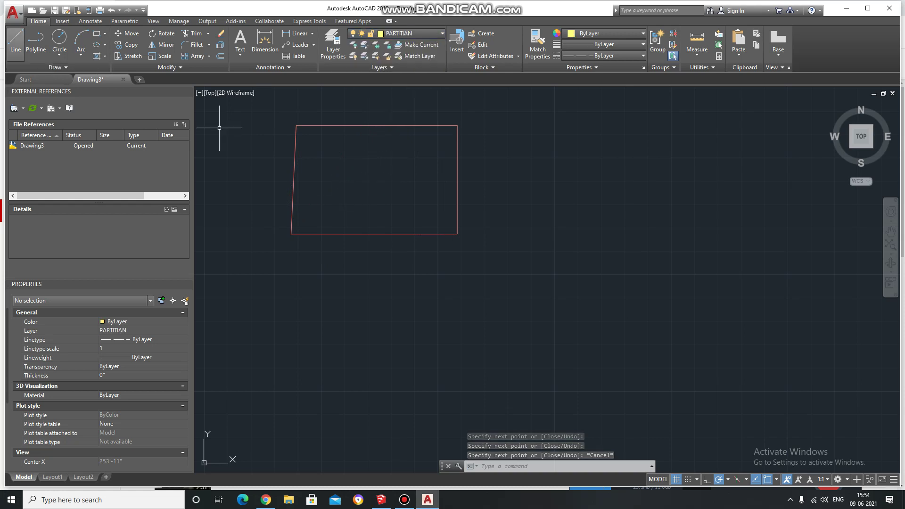
{"action": "left_click", "coordinate": [16, 41]}
{"action": "middle_click_drag", "start_coordinate": [362, 218], "coordinate": [423, 218]}
{"action": "left_click", "coordinate": [393, 210]}
{"action": "scroll", "coordinate": [455, 198], "scroll_direction": "up", "scroll_amount": 6}
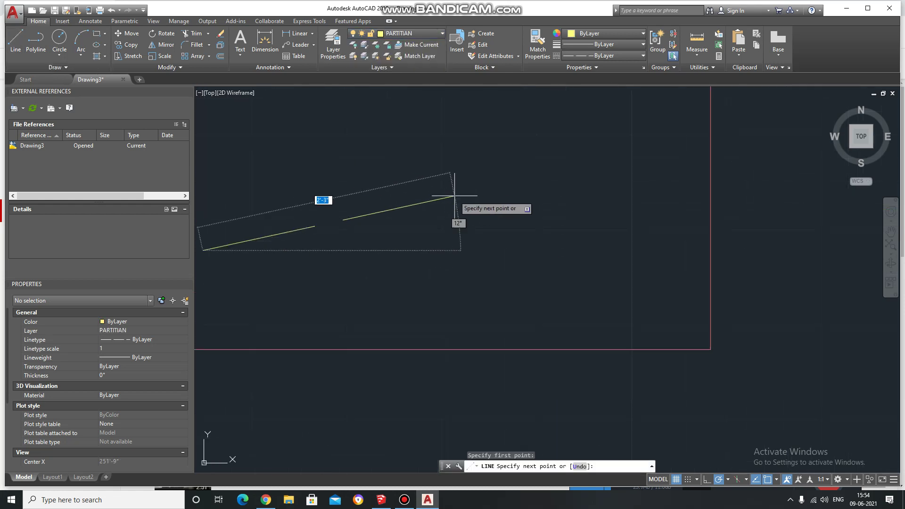
{"action": "scroll", "coordinate": [484, 235], "scroll_direction": "down", "scroll_amount": 4}
{"action": "left_click", "coordinate": [545, 238]}
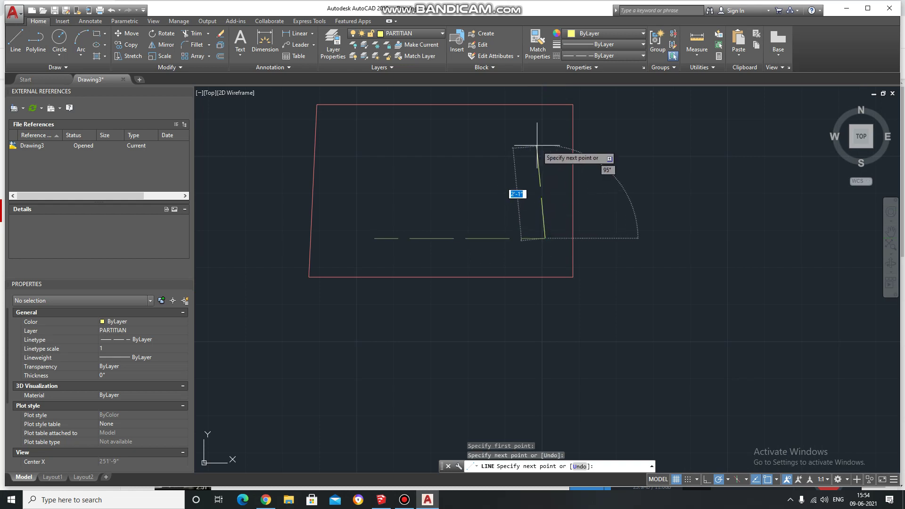
{"action": "left_click", "coordinate": [545, 137]}
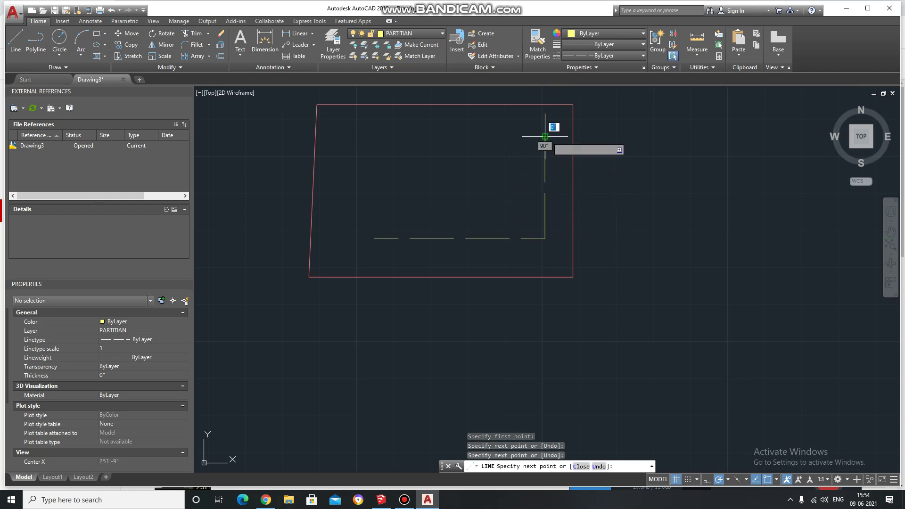
{"action": "left_click", "coordinate": [370, 137]}
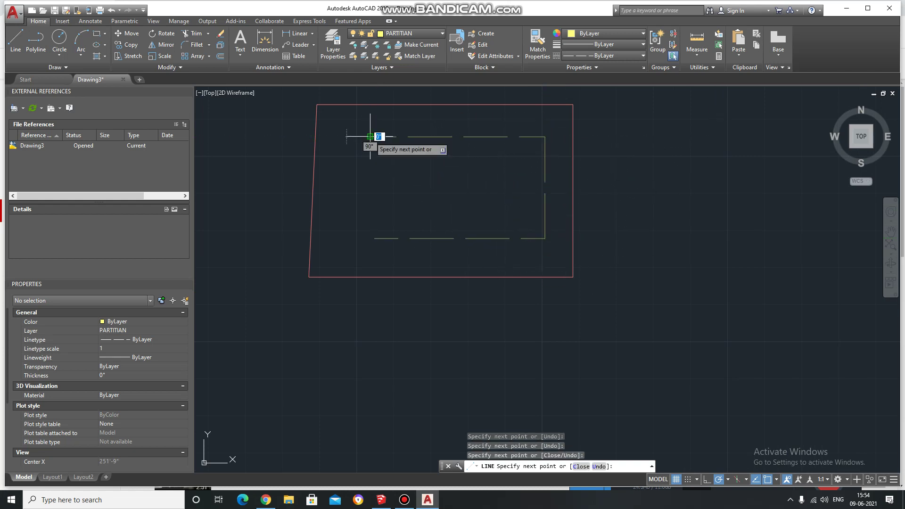
{"action": "left_click", "coordinate": [370, 238]}
{"action": "key", "text": "Escape"}
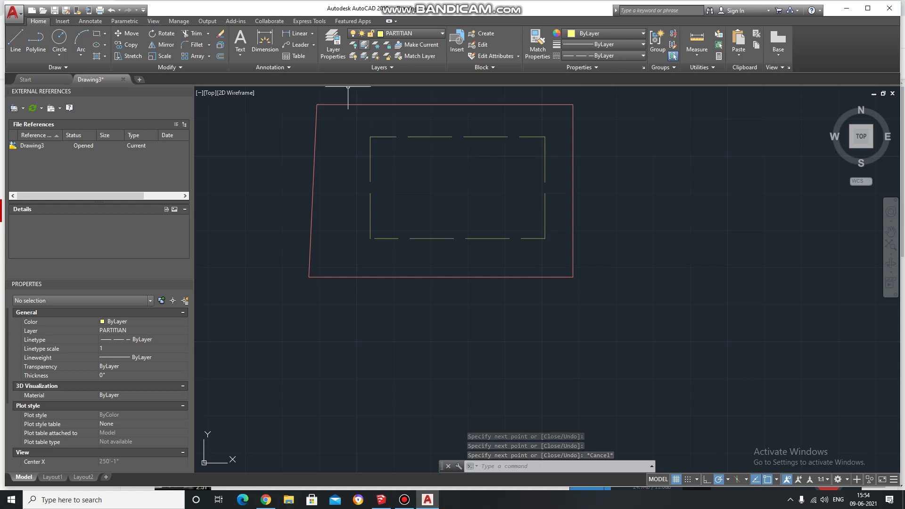
Step: Make WINDOW the current layer and start a zigzag line inside the dashed rectangle
{"action": "left_click", "coordinate": [410, 33]}
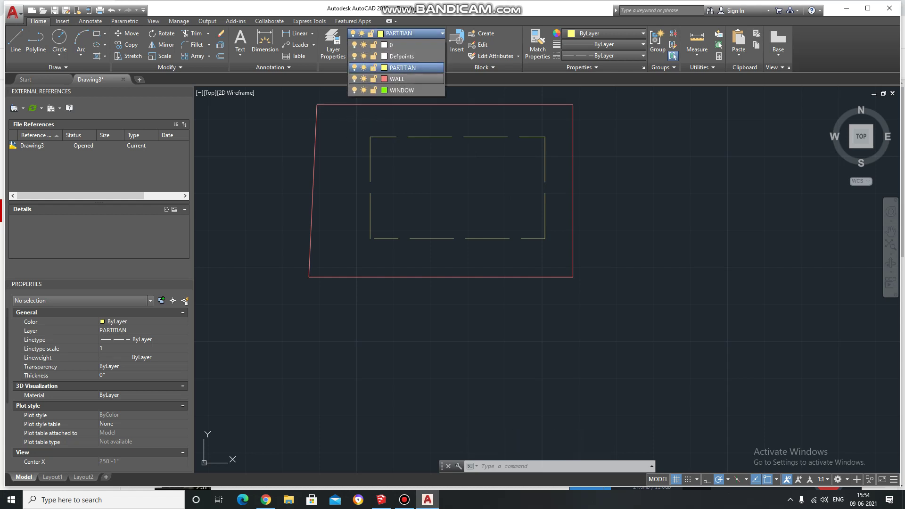
{"action": "left_click", "coordinate": [400, 90]}
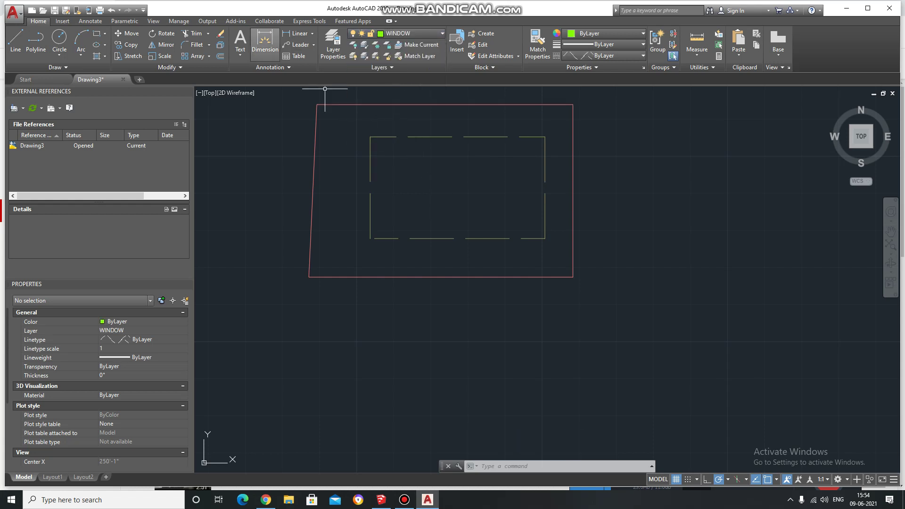
{"action": "left_click", "coordinate": [15, 40]}
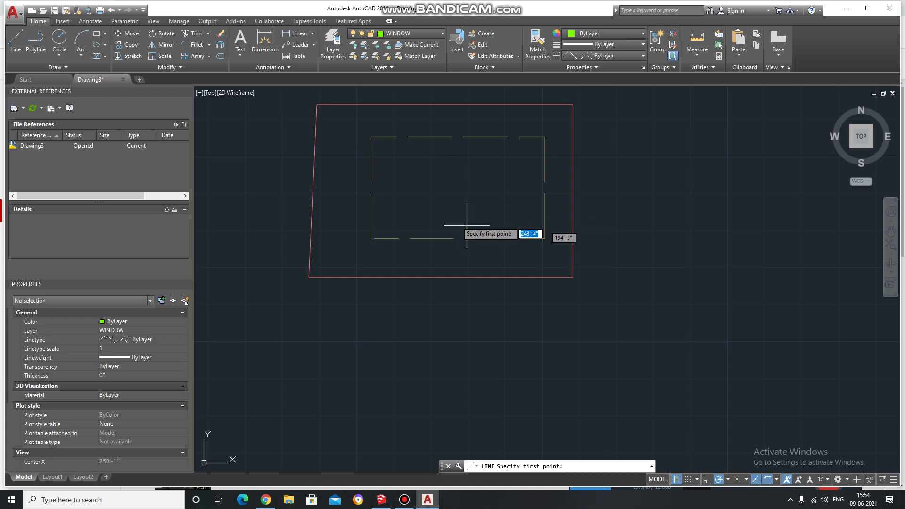
{"action": "left_click", "coordinate": [394, 212]}
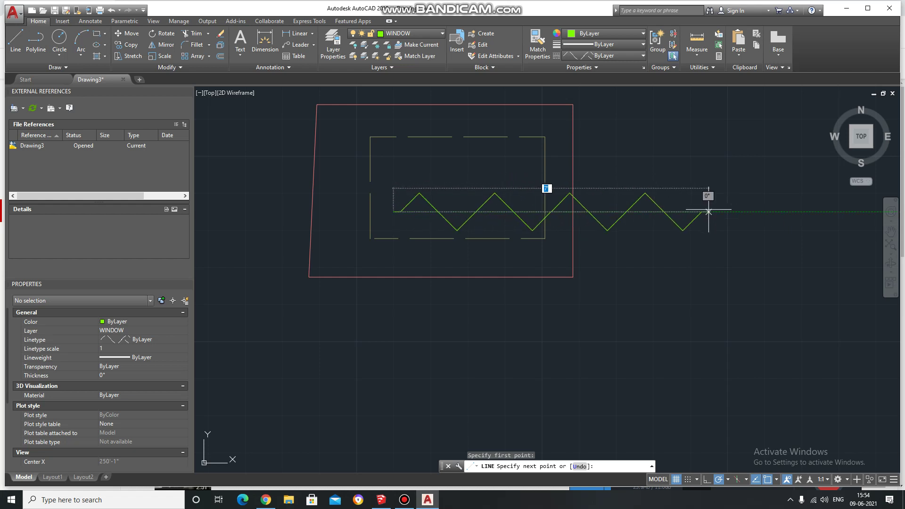
Step: Continue the zigzag right, up, left across the top, down, and right again, then finish
{"action": "left_click", "coordinate": [757, 212]}
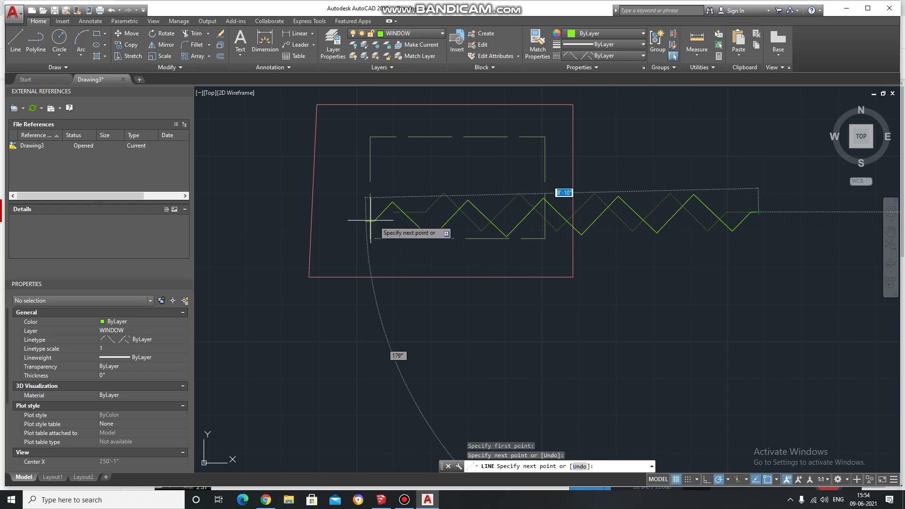
{"action": "mouse_move", "coordinate": [732, 132]}
{"action": "middle_mouse_down"}
{"action": "mouse_move", "coordinate": [494, 190]}
{"action": "mouse_move", "coordinate": [630, 179]}
{"action": "middle_mouse_up"}
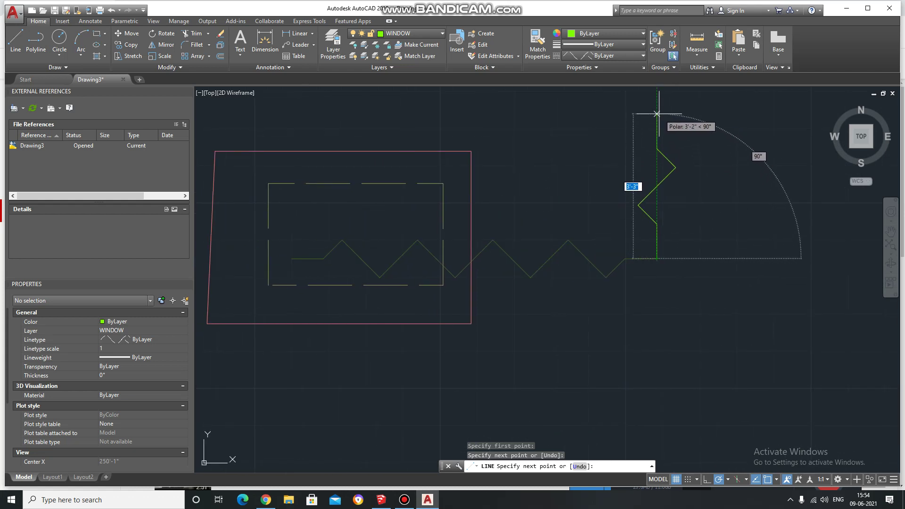
{"action": "left_click", "coordinate": [657, 121]}
{"action": "left_click", "coordinate": [280, 120]}
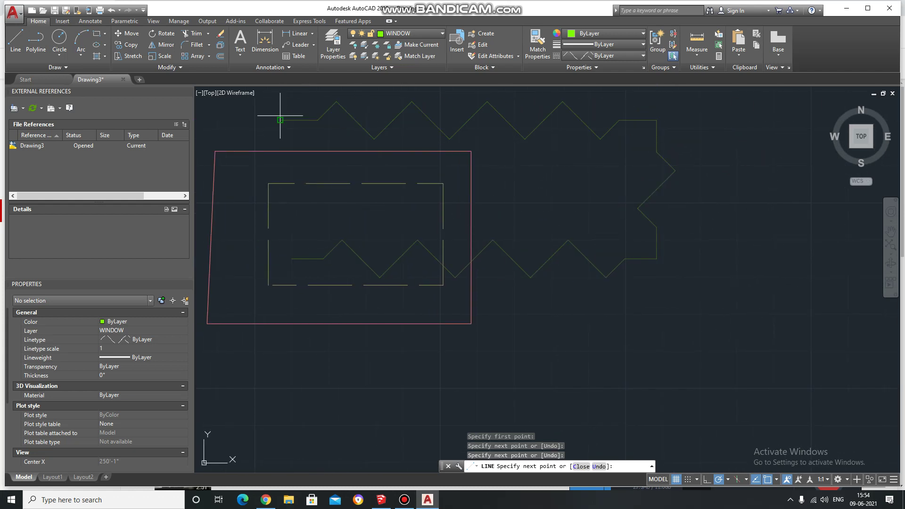
{"action": "left_click", "coordinate": [280, 398]}
{"action": "left_click", "coordinate": [603, 391]}
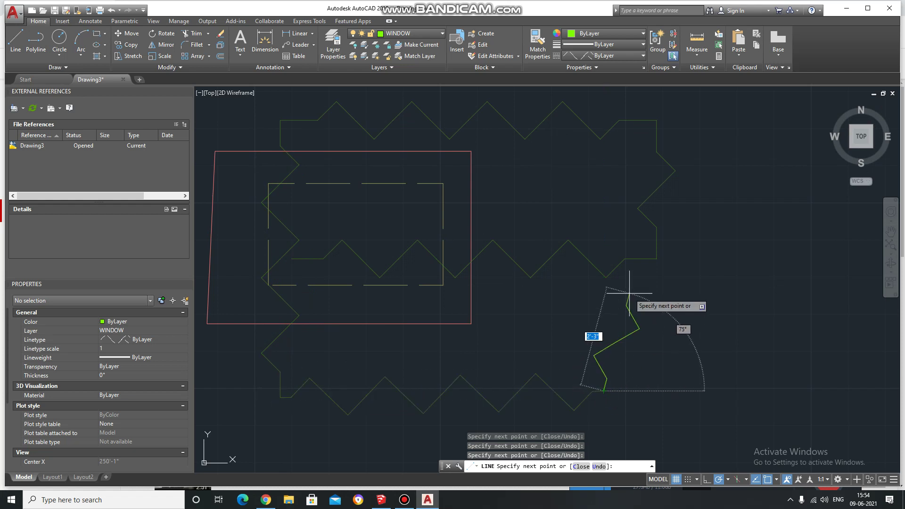
{"action": "key", "text": "Escape"}
Step: Pan and zoom to frame all the outlines, then begin a selection window around them
{"action": "scroll", "coordinate": [524, 281], "scroll_direction": "down", "scroll_amount": 2}
{"action": "middle_click_drag", "start_coordinate": [396, 185], "coordinate": [355, 159]}
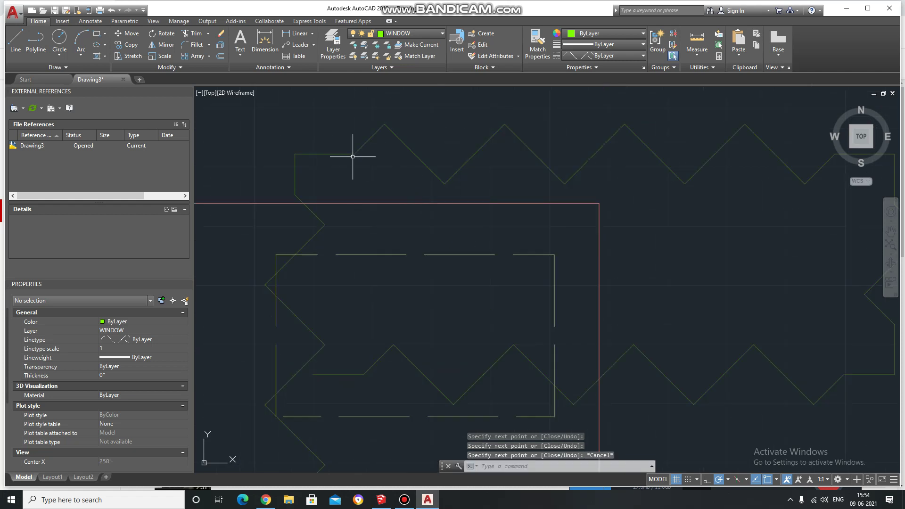
{"action": "scroll", "coordinate": [456, 269], "scroll_direction": "up", "scroll_amount": 1}
{"action": "middle_click_drag", "start_coordinate": [444, 263], "coordinate": [511, 287]}
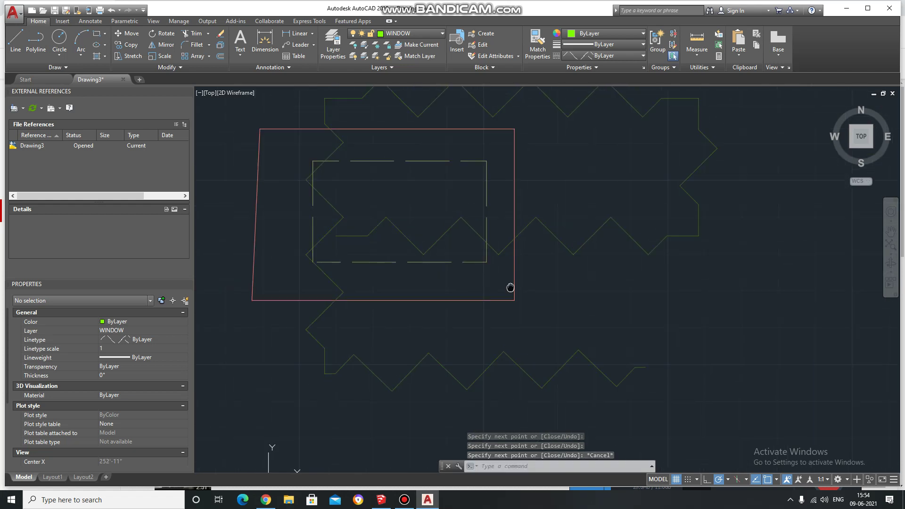
{"action": "scroll", "coordinate": [513, 287], "scroll_direction": "up", "scroll_amount": 2}
{"action": "scroll", "coordinate": [523, 292], "scroll_direction": "down", "scroll_amount": 2}
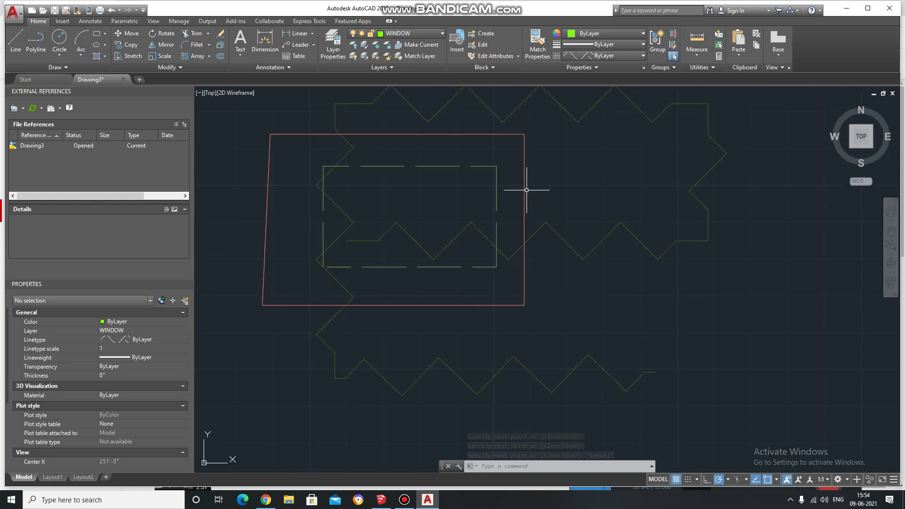
{"action": "scroll", "coordinate": [511, 184], "scroll_direction": "down", "scroll_amount": 1}
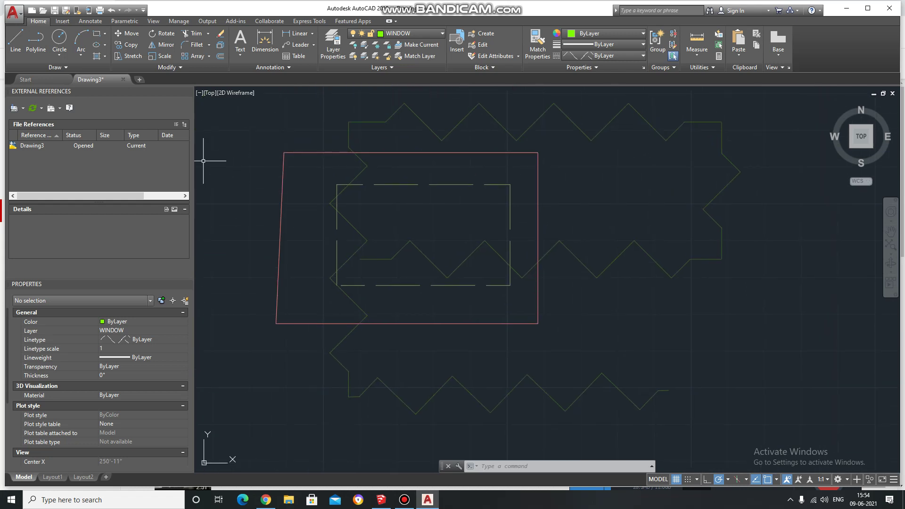
{"action": "scroll", "coordinate": [285, 244], "scroll_direction": "up", "scroll_amount": 2}
{"action": "scroll", "coordinate": [314, 258], "scroll_direction": "down", "scroll_amount": 3}
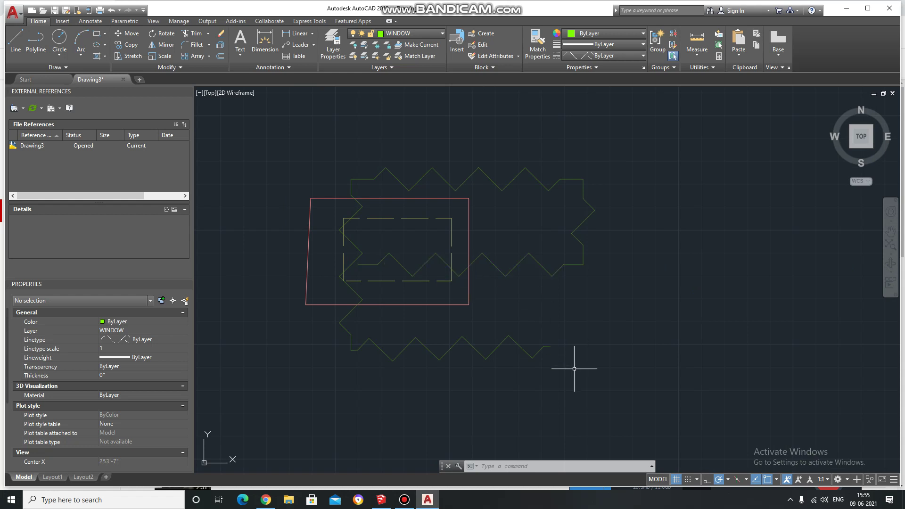
{"action": "left_click", "coordinate": [586, 380]}
Step: Erase the rectangles, the zigzag and the leftover red line
{"action": "left_click", "coordinate": [385, 142]}
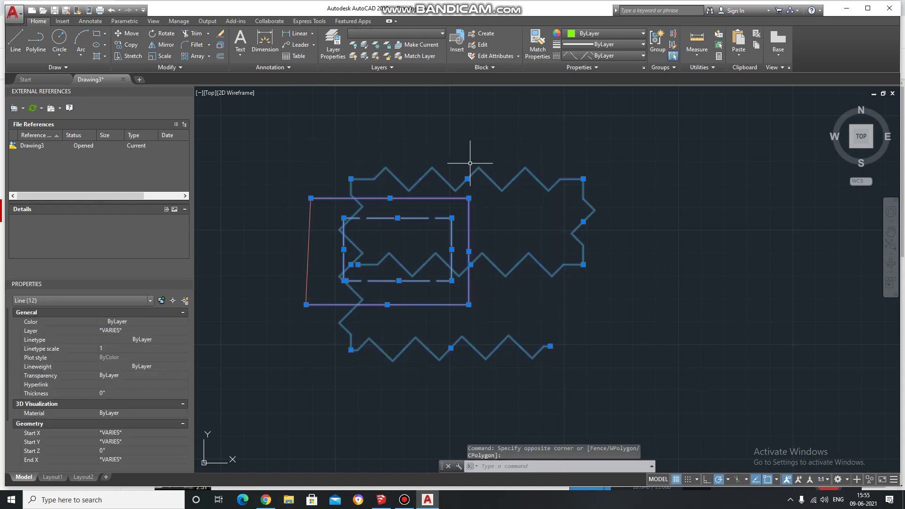
{"action": "key", "text": "Delete"}
{"action": "left_click", "coordinate": [427, 352]}
{"action": "left_click", "coordinate": [284, 166]}
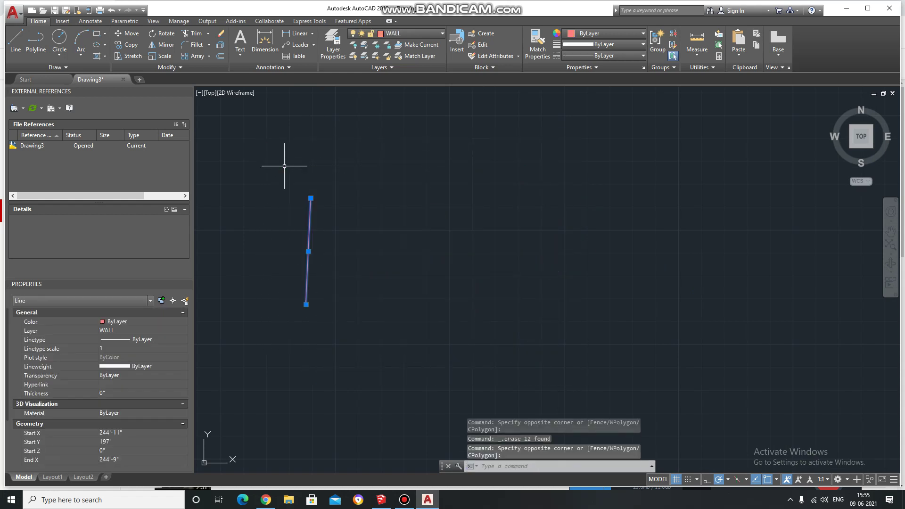
{"action": "key", "text": "Delete"}
Step: Pan and zoom out until the three coloured text headings are fully in view
{"action": "middle_click_drag", "start_coordinate": [389, 145], "coordinate": [785, 184]}
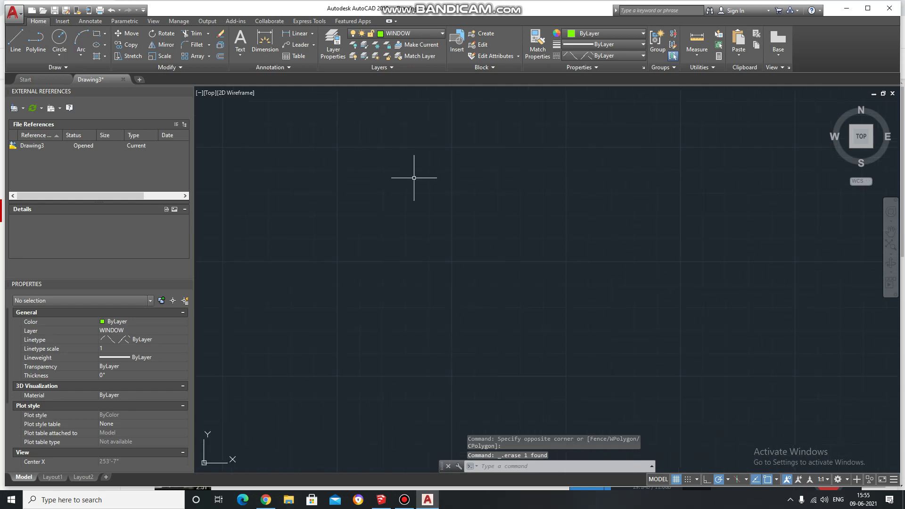
{"action": "scroll", "coordinate": [447, 177], "scroll_direction": "down", "scroll_amount": 3}
{"action": "mouse_move", "coordinate": [469, 162]}
{"action": "middle_mouse_down"}
{"action": "mouse_move", "coordinate": [751, 312]}
{"action": "mouse_move", "coordinate": [707, 268]}
{"action": "middle_mouse_up"}
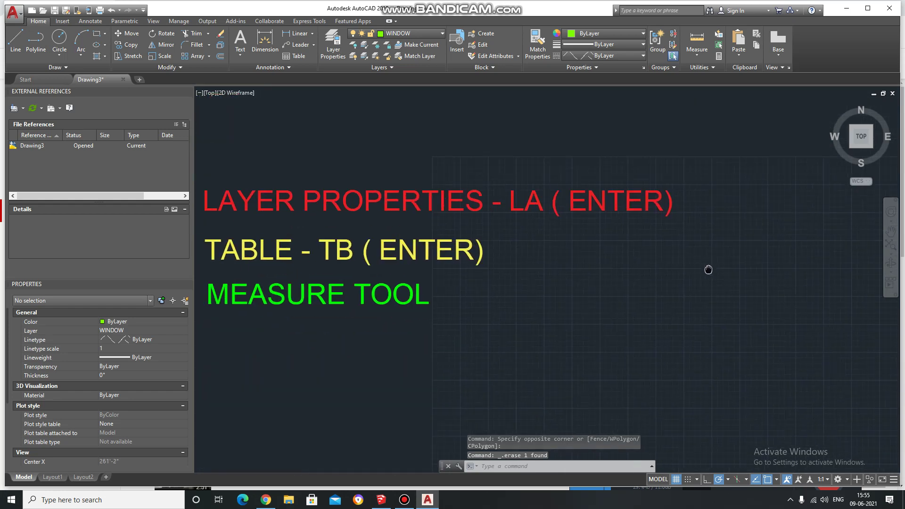
{"action": "scroll", "coordinate": [364, 228], "scroll_direction": "up", "scroll_amount": 4}
{"action": "scroll", "coordinate": [536, 202], "scroll_direction": "down", "scroll_amount": 1}
{"action": "mouse_move", "coordinate": [312, 198]}
{"action": "middle_mouse_down"}
{"action": "mouse_move", "coordinate": [535, 202]}
{"action": "mouse_move", "coordinate": [332, 191]}
{"action": "middle_mouse_up"}
{"action": "scroll", "coordinate": [535, 201], "scroll_direction": "up", "scroll_amount": 1}
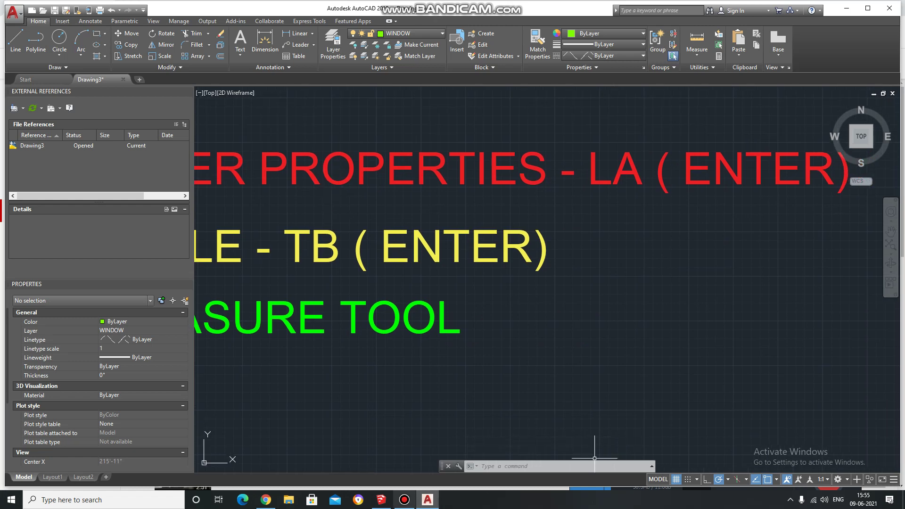
{"action": "left_click", "coordinate": [404, 499]}
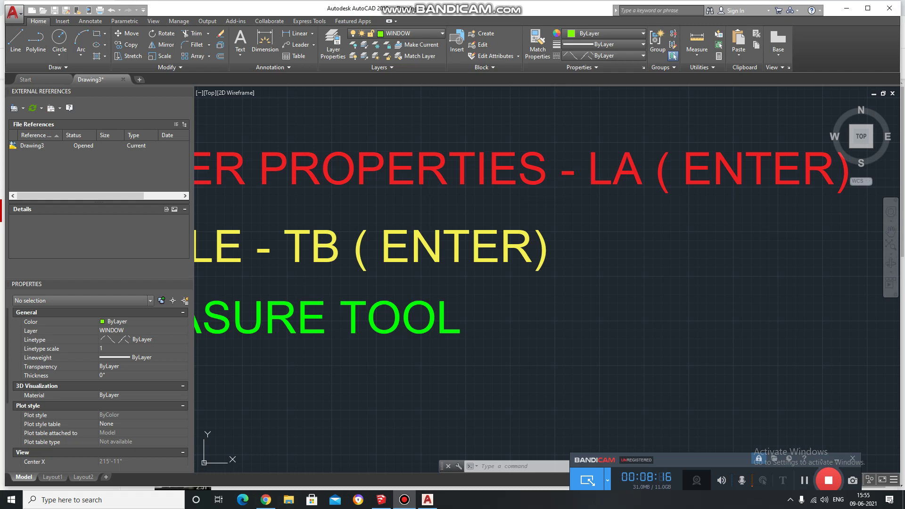
{"action": "scroll", "coordinate": [486, 294], "scroll_direction": "down", "scroll_amount": 4}
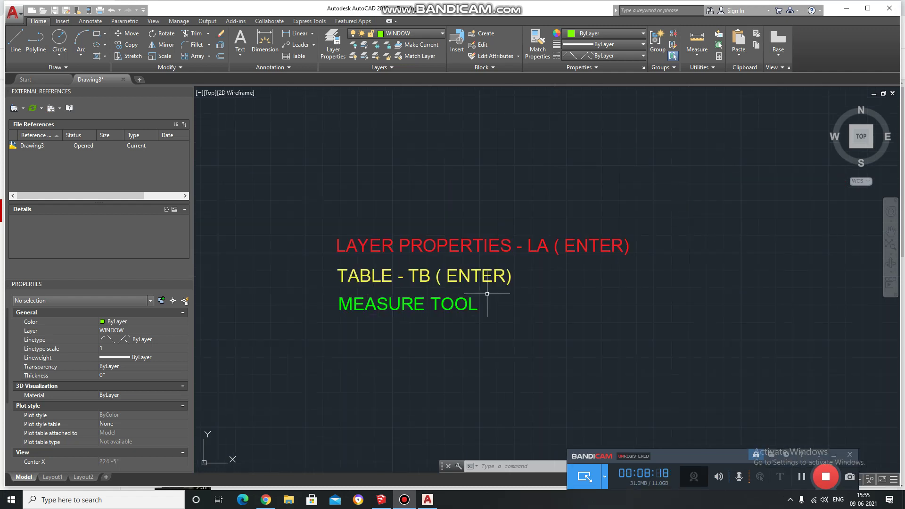
{"action": "left_click", "coordinate": [487, 294]}
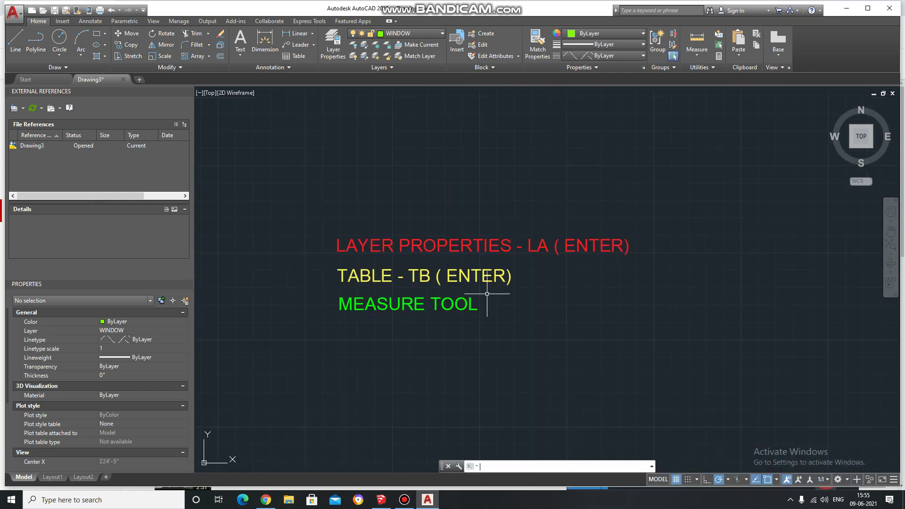
{"action": "type", "text": "TA"}
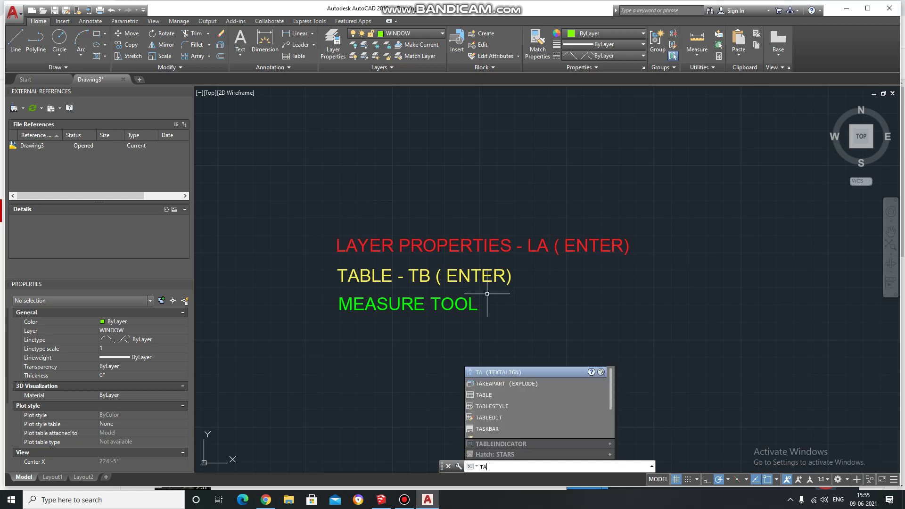
{"action": "type", "text": "BL"}
{"action": "type", "text": "ESTY"}
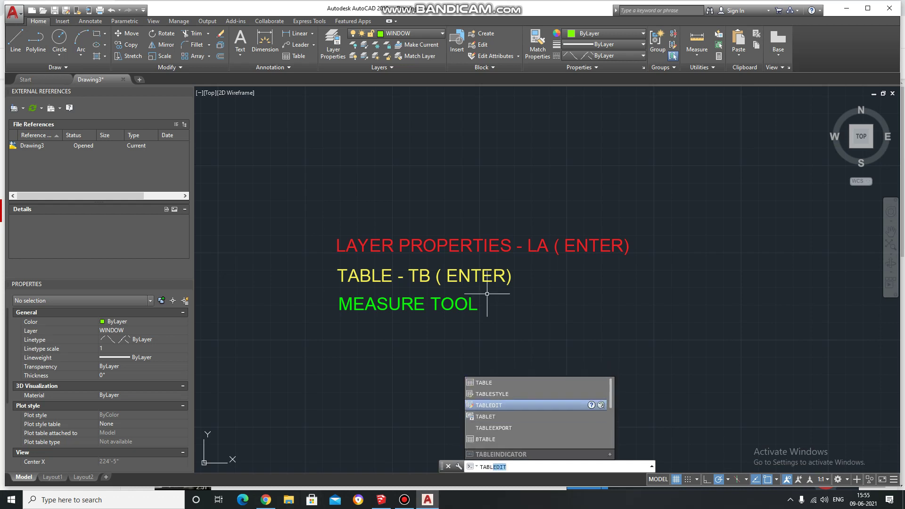
{"action": "type", "text": "LE"}
{"action": "key", "text": "Return"}
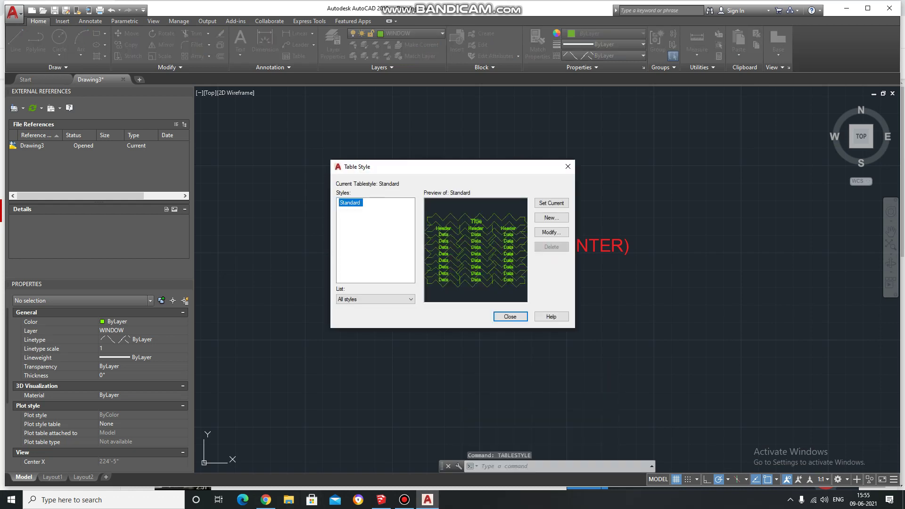
{"action": "left_click", "coordinate": [552, 232]}
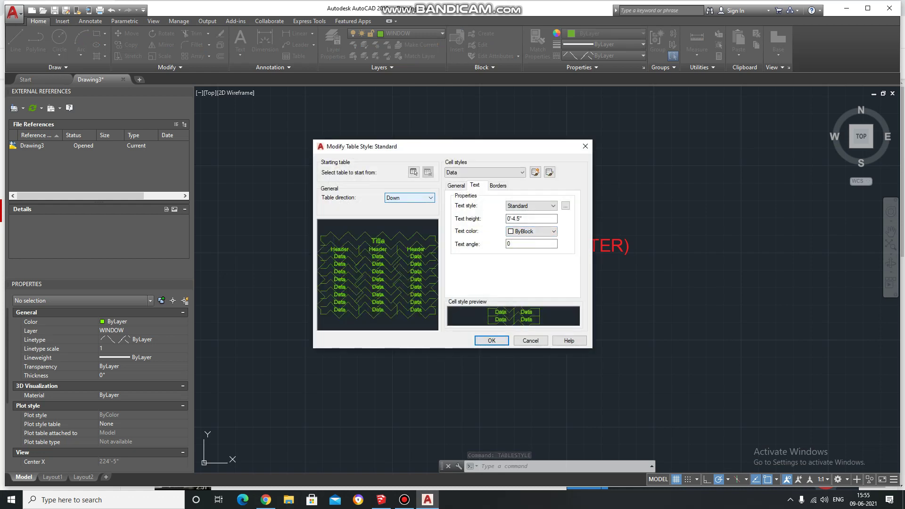
{"action": "left_click", "coordinate": [409, 197]}
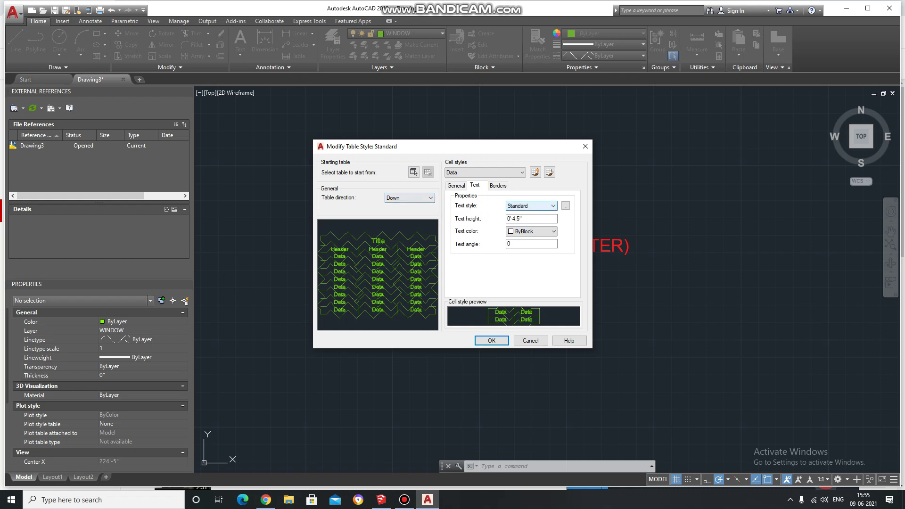
{"action": "key", "text": "alt+Down"}
{"action": "key", "text": "Return"}
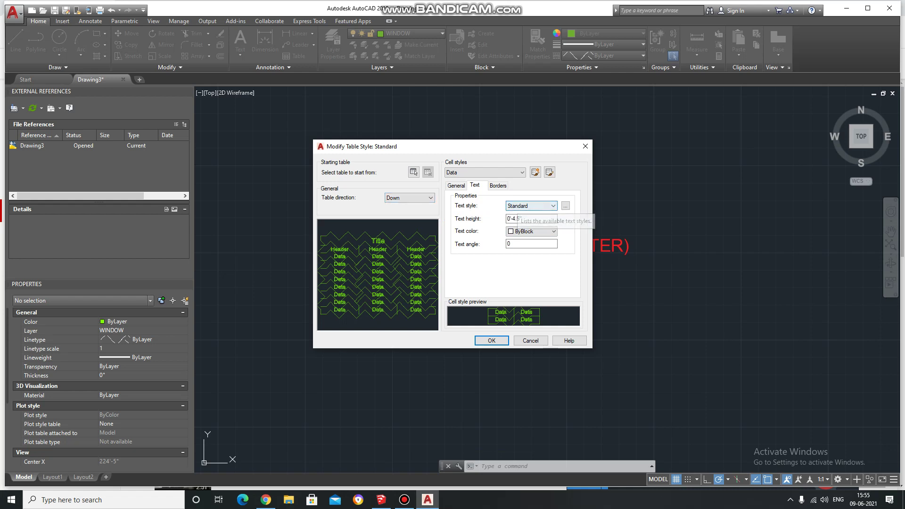
{"action": "left_click", "coordinate": [585, 146]}
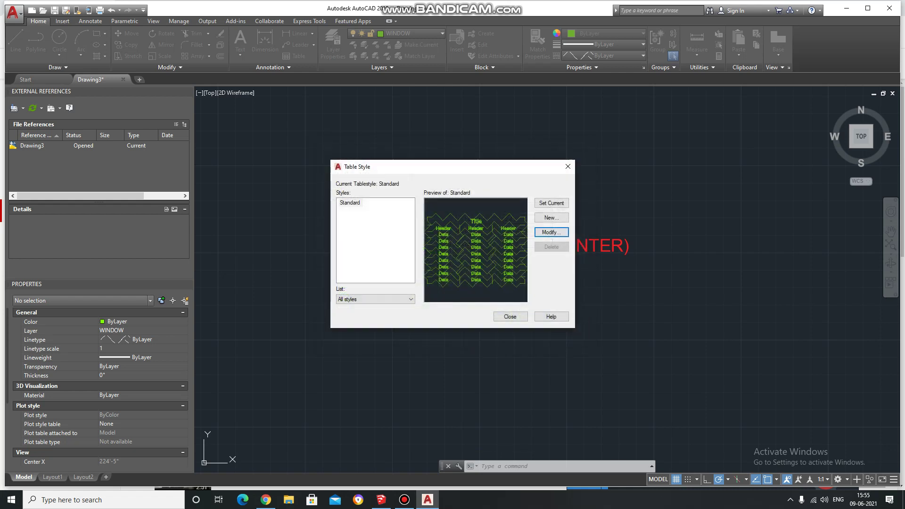
{"action": "left_click", "coordinate": [567, 166]}
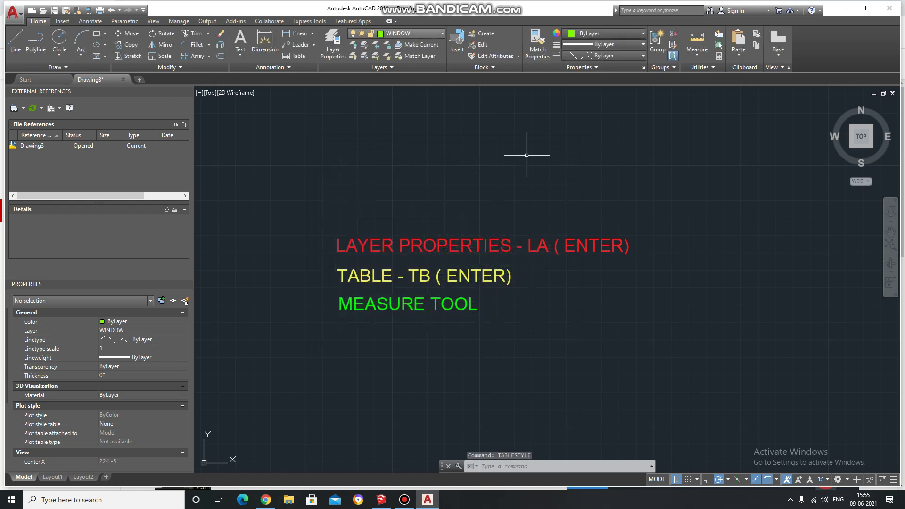
Step: Make WALL the current layer and open the Standard table style for modification
{"action": "left_click", "coordinate": [405, 33]}
{"action": "left_click", "coordinate": [397, 78]}
{"action": "type", "text": "TABLE"}
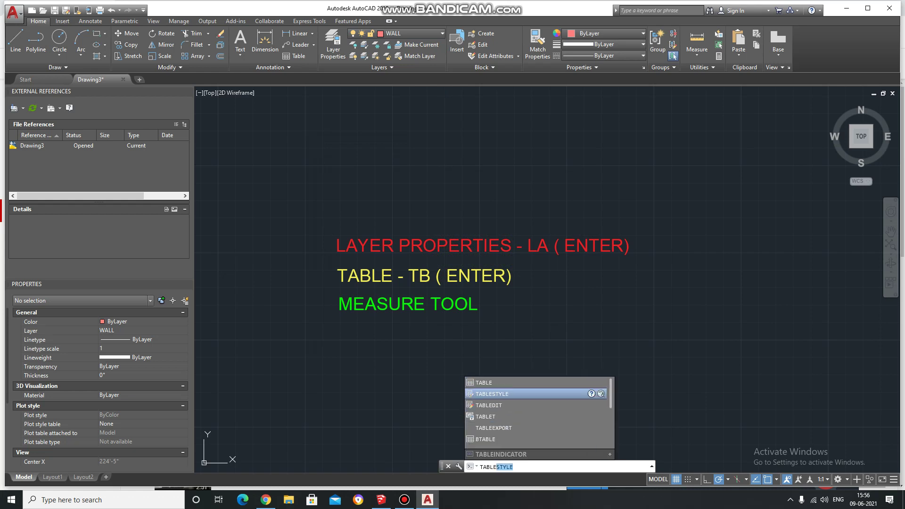
{"action": "key", "text": "Return"}
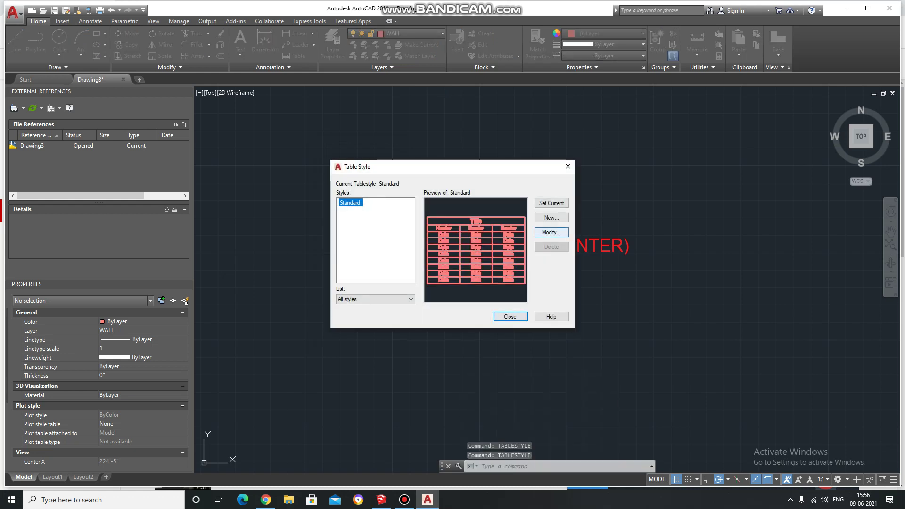
{"action": "left_click", "coordinate": [551, 232]}
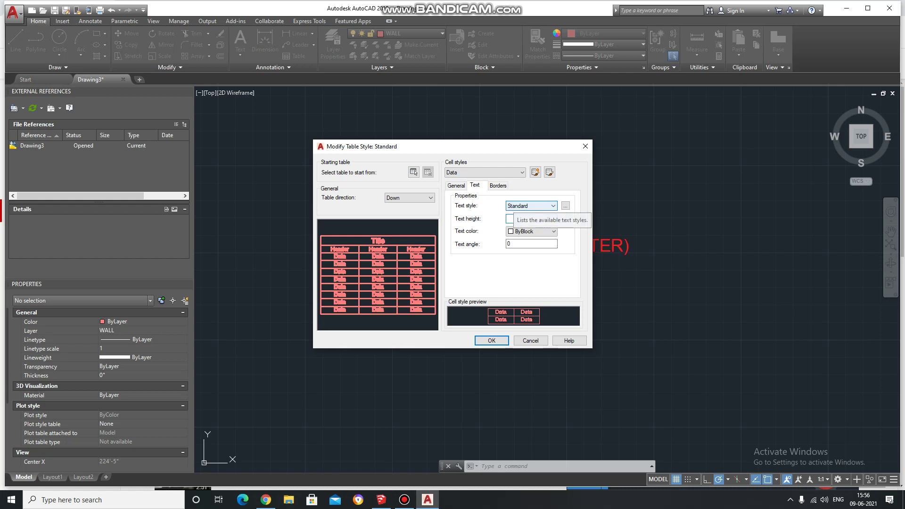
Step: Set data text height to 9, keep Top Center alignment, and show the Borders settings
{"action": "type", "text": "9"}
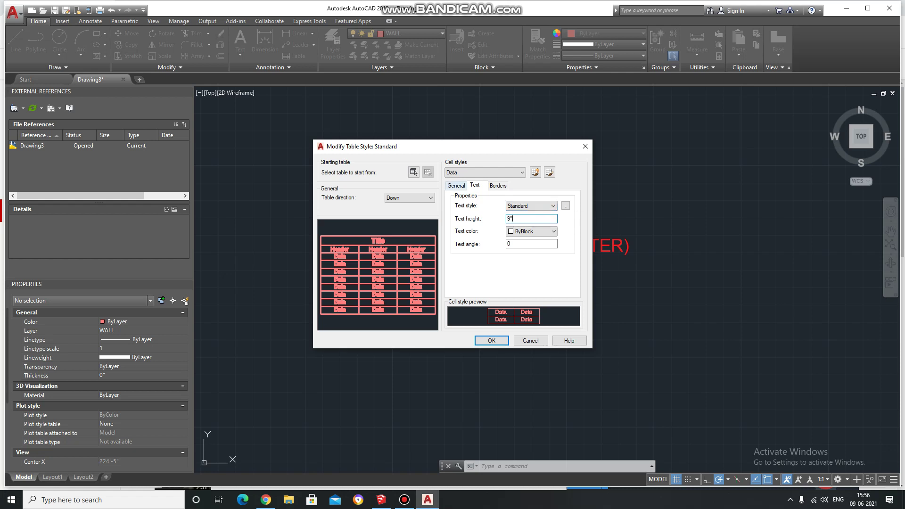
{"action": "key", "text": "ctrl+shift+Tab"}
{"action": "key", "text": "Tab"}
{"action": "key", "text": "alt+Down"}
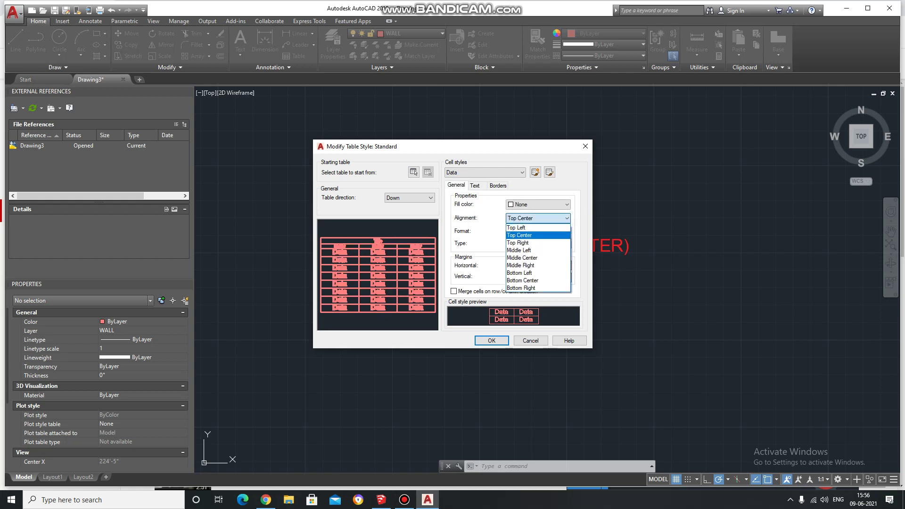
{"action": "key", "text": "Up"}
{"action": "key", "text": "Return"}
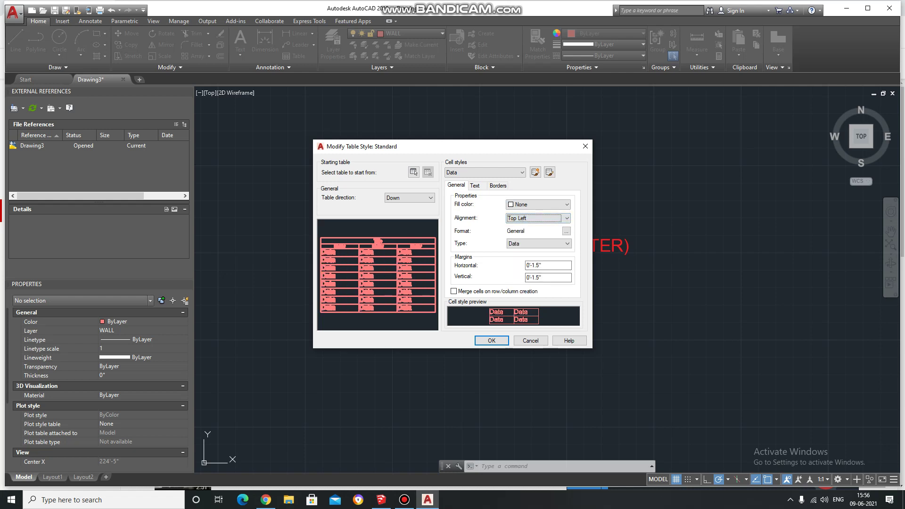
{"action": "key", "text": "alt+Down"}
{"action": "key", "text": "Down"}
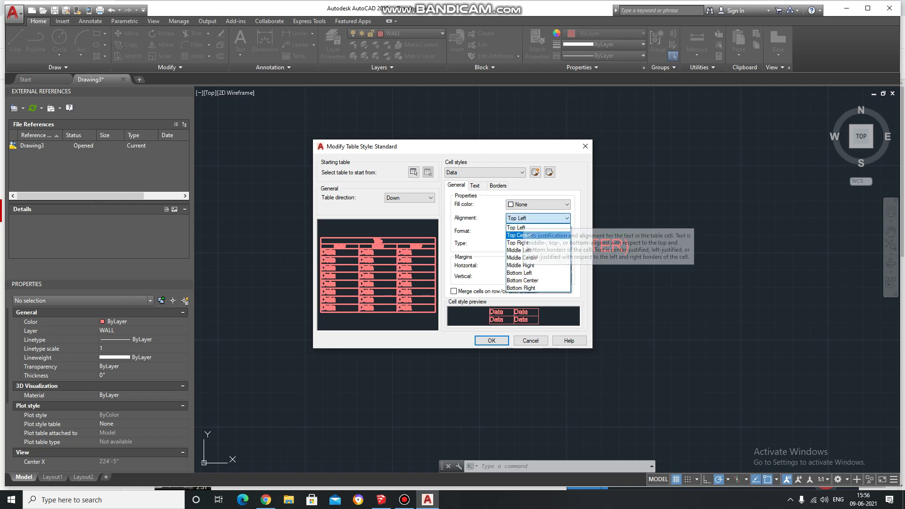
{"action": "key", "text": "Return"}
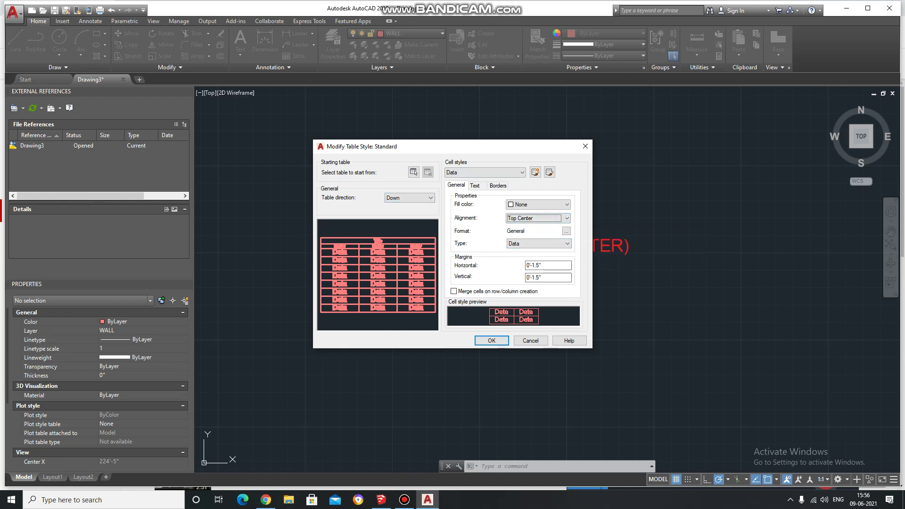
{"action": "key", "text": "ctrl+Tab"}
{"action": "key", "text": "ctrl+Tab"}
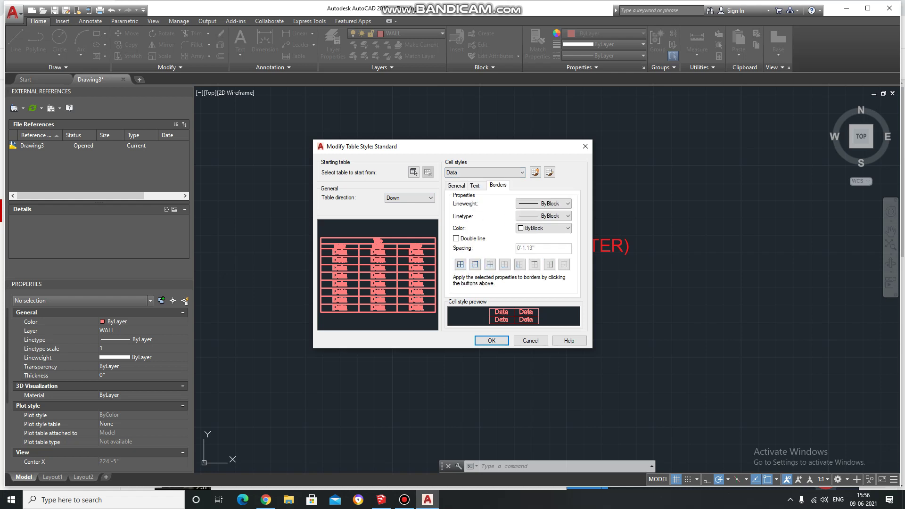
Step: Give the data cell borders a 0.35 mm lineweight, keeping the ByBlock linetype
{"action": "key", "text": "alt+Down"}
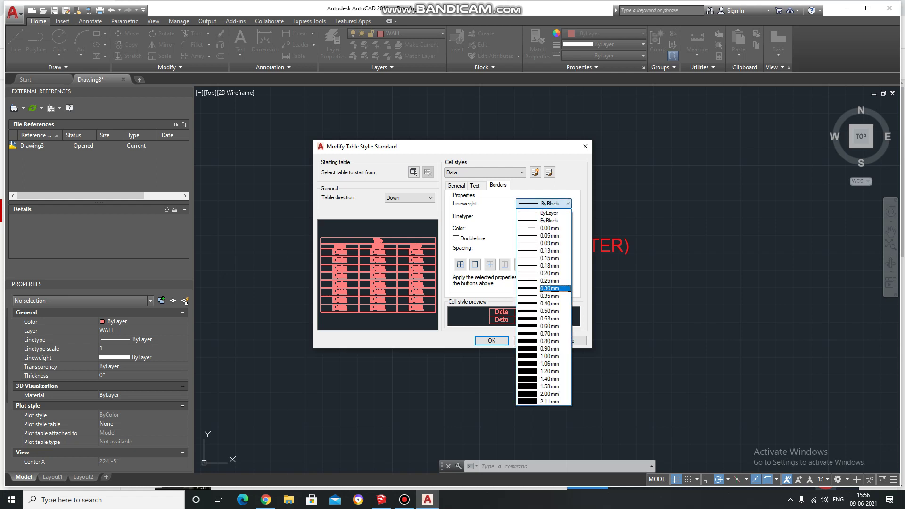
{"action": "key", "text": "Up"}
{"action": "key", "text": "Down"}
{"action": "key", "text": "Down"}
{"action": "key", "text": "Down"}
{"action": "key", "text": "Up"}
{"action": "key", "text": "Up"}
{"action": "key", "text": "Down"}
{"action": "key", "text": "Return"}
{"action": "key", "text": "Tab"}
{"action": "key", "text": "alt+Down"}
{"action": "key", "text": "Down"}
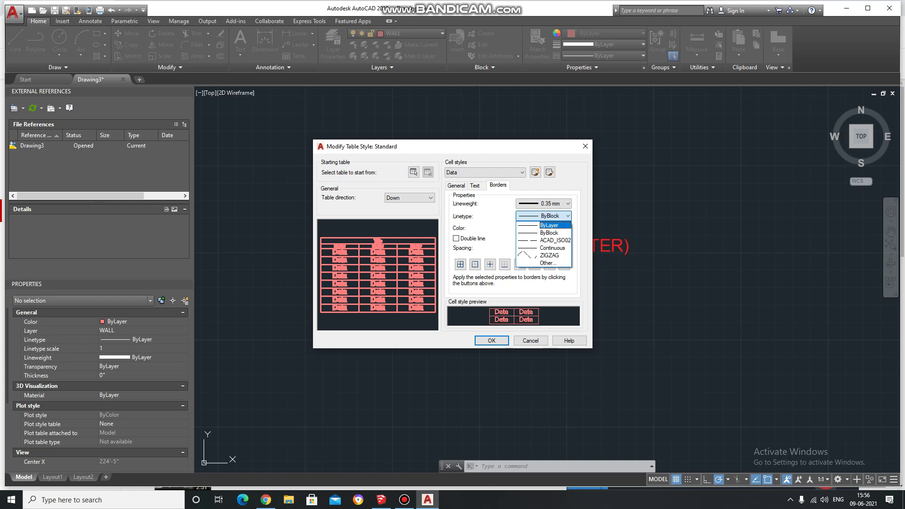
{"action": "key", "text": "Down"}
{"action": "key", "text": "Down"}
{"action": "key", "text": "Up"}
{"action": "key", "text": "Up"}
{"action": "key", "text": "Return"}
Step: Confirm the data cell fill colour stays None and save the Standard table style
{"action": "key", "text": "ctrl+Tab"}
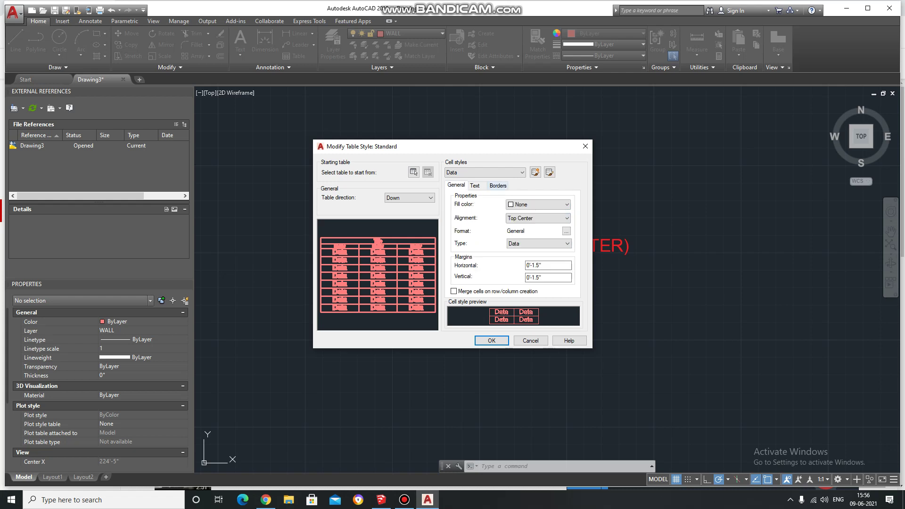
{"action": "key", "text": "Tab"}
{"action": "key", "text": "Tab"}
{"action": "key", "text": "alt+Down"}
{"action": "key", "text": "Down"}
{"action": "key", "text": "Down"}
{"action": "key", "text": "Up"}
{"action": "key", "text": "Up"}
{"action": "key", "text": "Return"}
{"action": "key", "text": "alt+Down"}
{"action": "key", "text": "Escape"}
{"action": "key", "text": "Tab"}
{"action": "key", "text": "alt+Down"}
{"action": "key", "text": "Escape"}
{"action": "key", "text": "Return"}
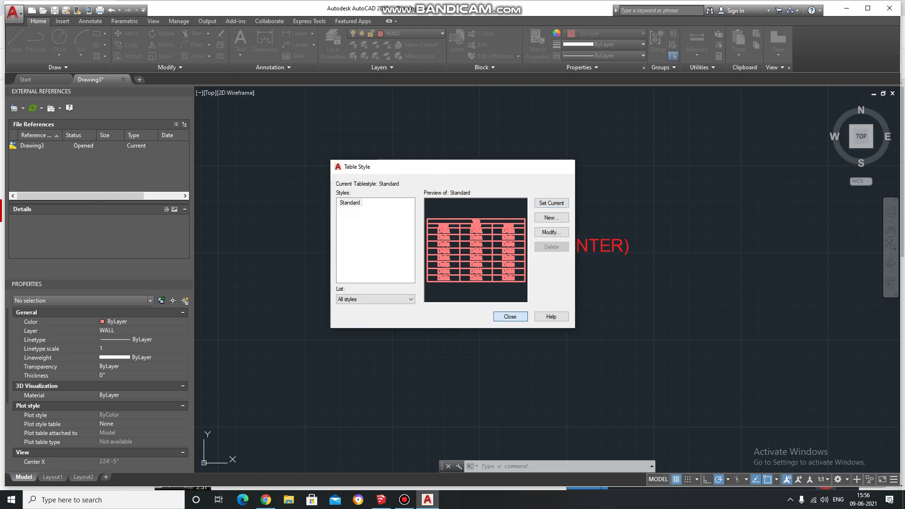
Step: Close the Table Style list and run TB to bring up the Insert Table dialog
{"action": "key", "text": "Escape"}
{"action": "type", "text": "T"}
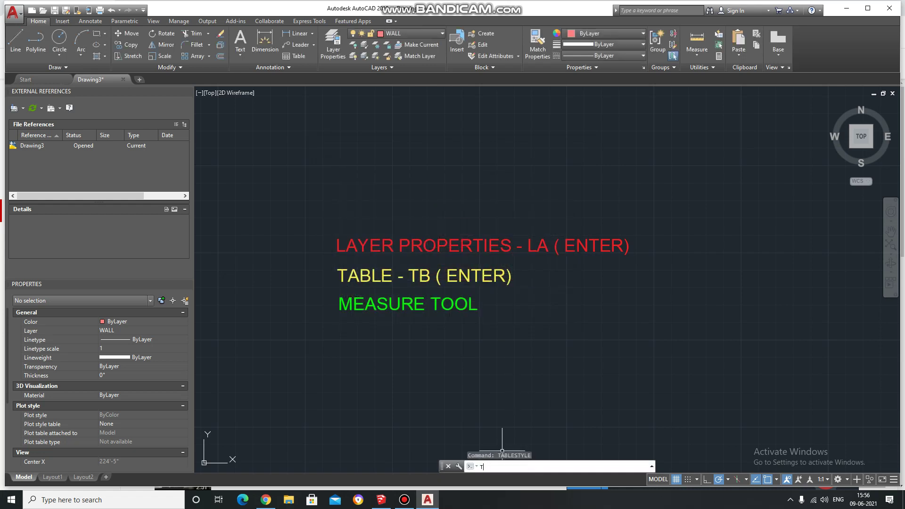
{"action": "type", "text": "B"}
{"action": "key", "text": "Return"}
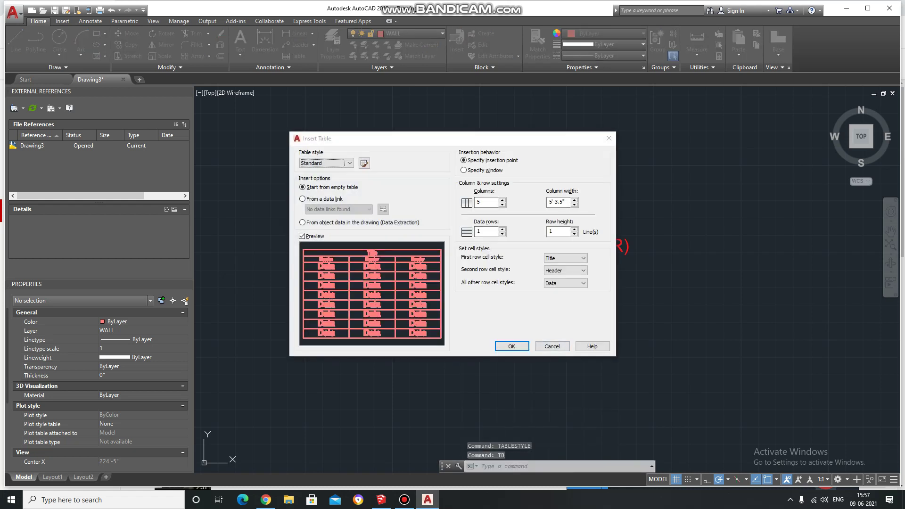
{"action": "left_click", "coordinate": [404, 499]}
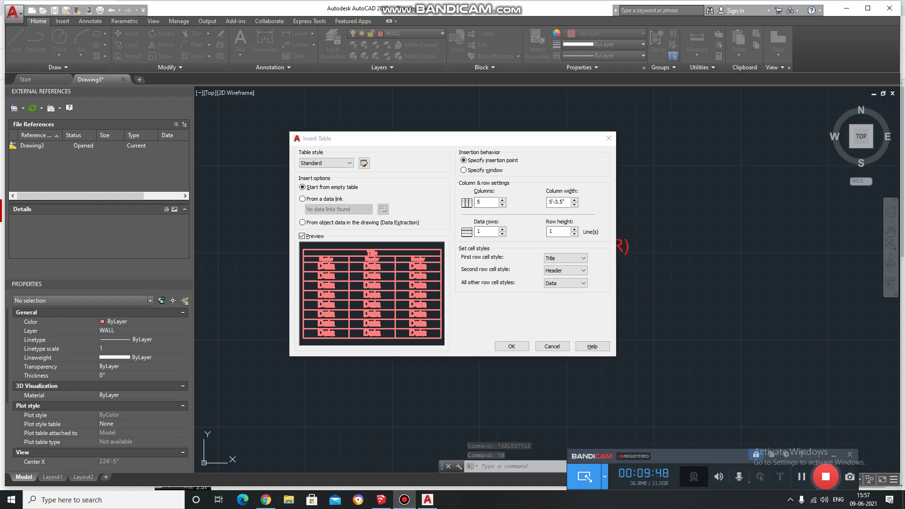